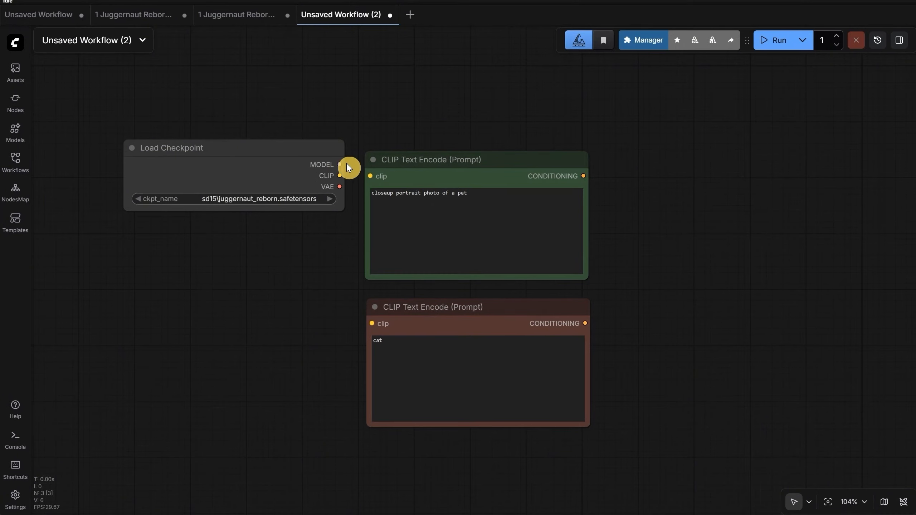
Step: Connect the Load Checkpoint's CLIP output to the clip inputs of both the green and red CLIP Text Encode nodes
{"action": "left_click_drag", "start_coordinate": [339, 164], "coordinate": [372, 126]}
{"action": "left_click_drag", "start_coordinate": [340, 187], "coordinate": [363, 207]}
{"action": "left_click", "coordinate": [375, 87]}
{"action": "left_click_drag", "start_coordinate": [340, 176], "coordinate": [379, 326]}
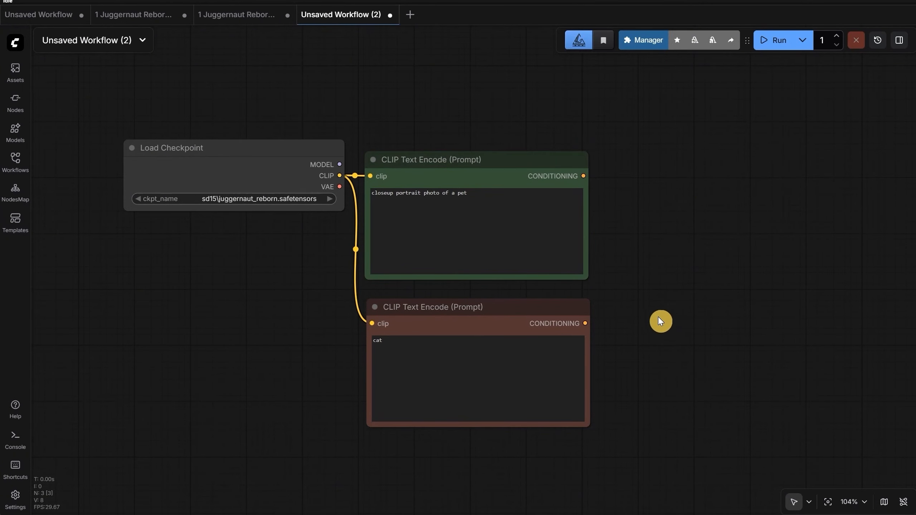
Step: Add an Empty Latent Image node below the red prompt node and color it purple
{"action": "left_click_drag", "start_coordinate": [660, 319], "coordinate": [615, 278]}
{"action": "double_click", "coordinate": [455, 452]}
{"action": "type", "text": "empty"}
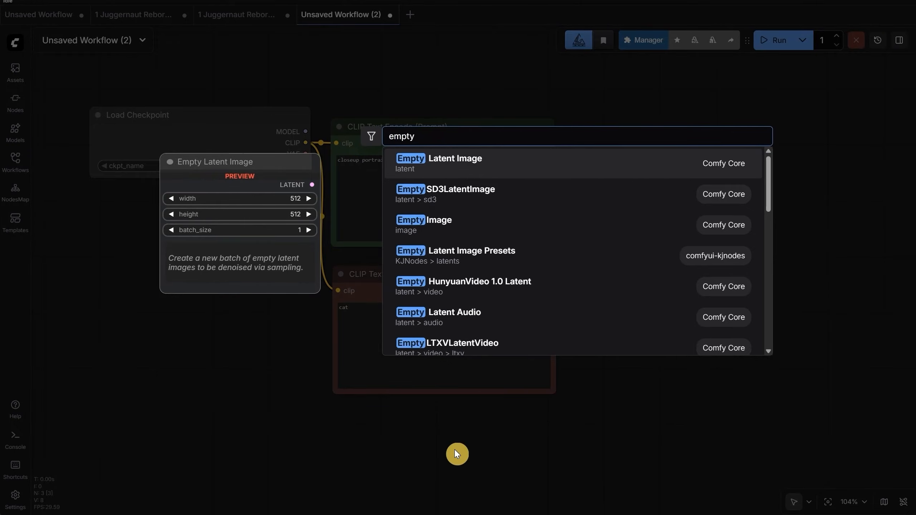
{"action": "left_click", "coordinate": [484, 168]}
{"action": "left_click_drag", "start_coordinate": [530, 435], "coordinate": [475, 424]}
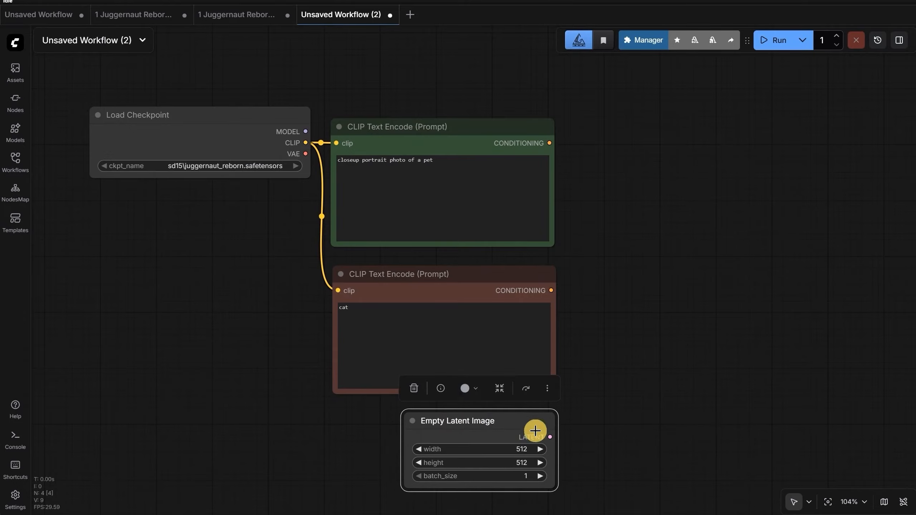
{"action": "left_click", "coordinate": [469, 388]}
{"action": "left_click", "coordinate": [499, 385]}
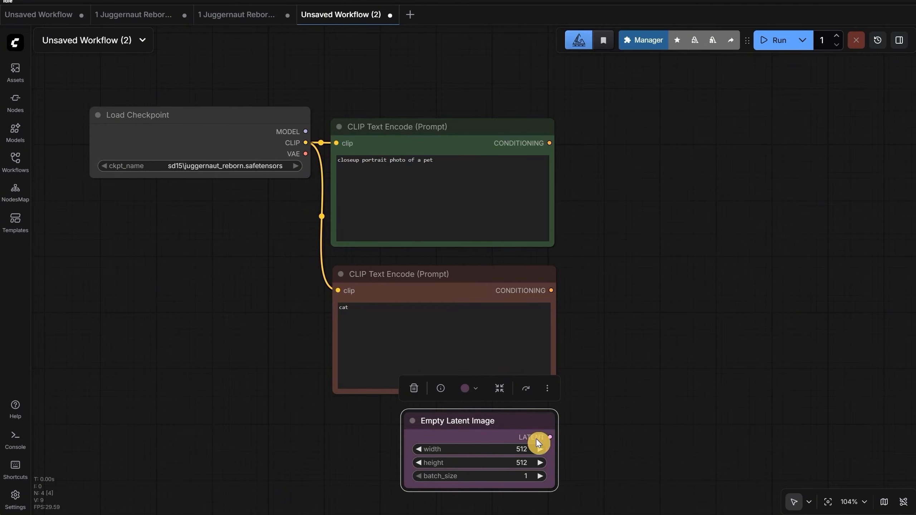
Step: Set the Empty Latent Image width to 1024, and return it to 512
{"action": "left_click", "coordinate": [512, 450]}
{"action": "type", "text": "1024"}
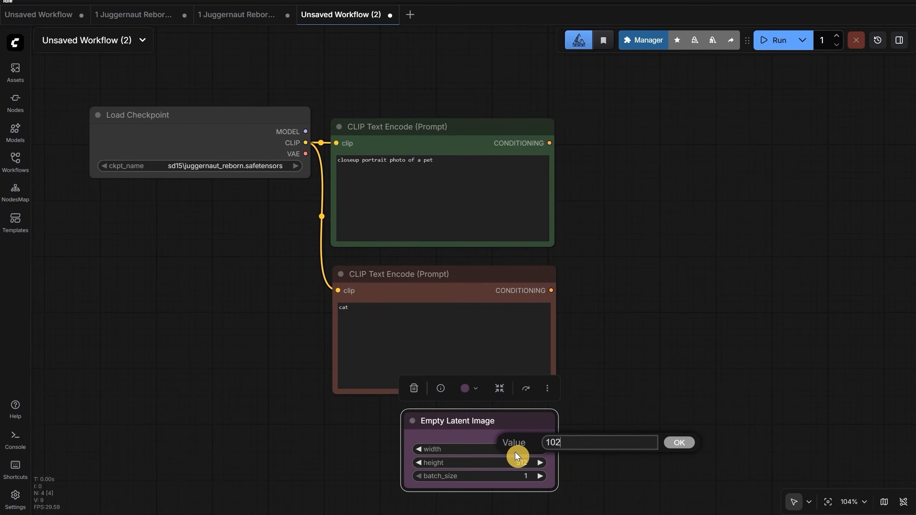
{"action": "key", "text": "Return"}
{"action": "left_click", "coordinate": [514, 453]}
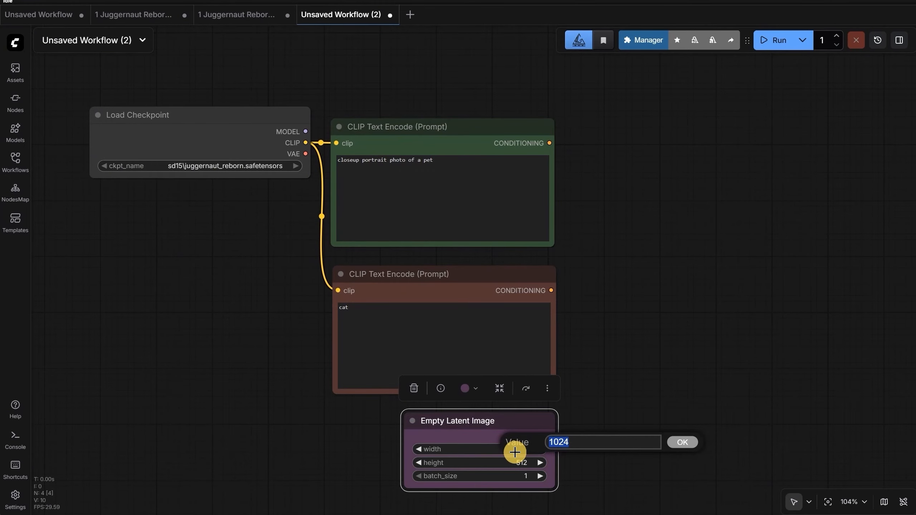
{"action": "type", "text": "512"}
{"action": "key", "text": "Return"}
{"action": "left_click", "coordinate": [630, 422]}
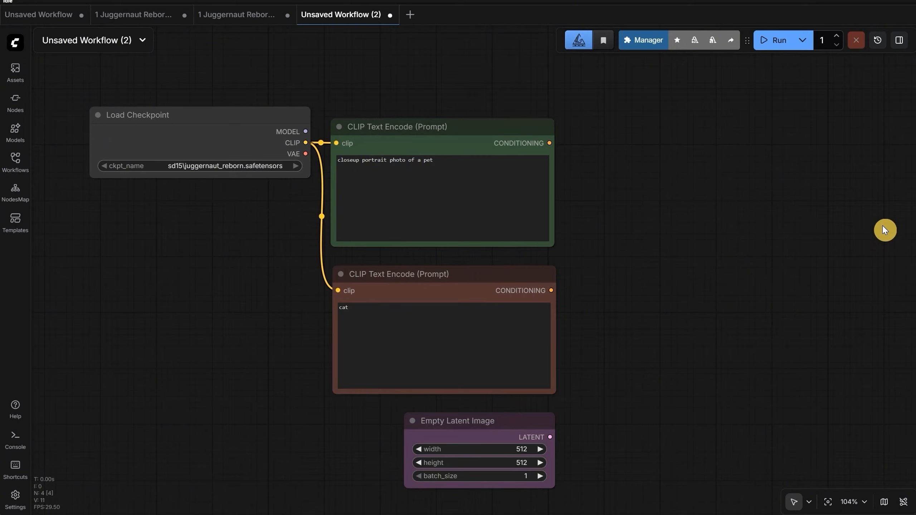
Step: Add a KSampler node and place it beside the green positive prompt node
{"action": "double_click", "coordinate": [611, 216]}
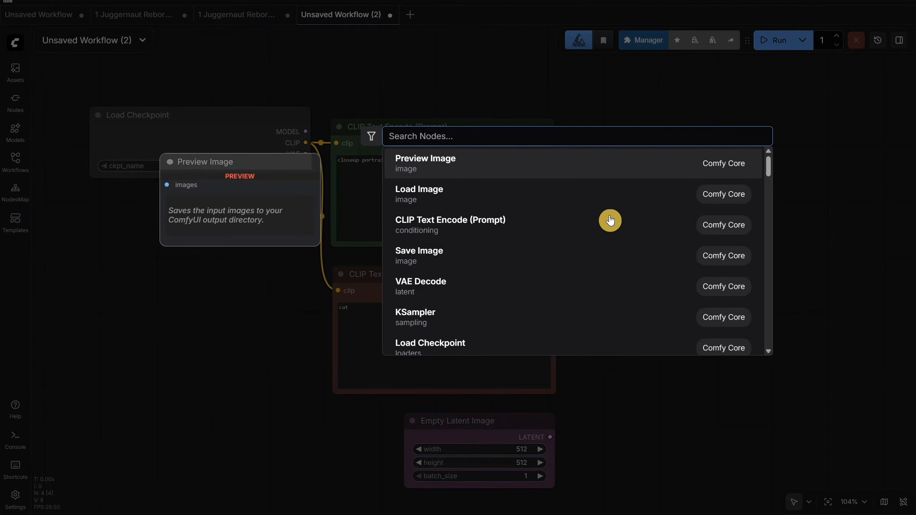
{"action": "type", "text": "ksmap"}
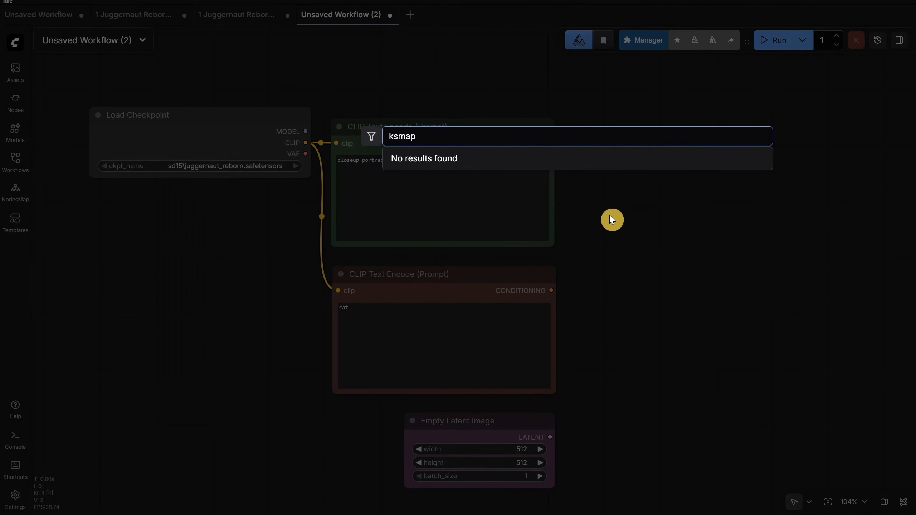
{"action": "key", "text": "BackSpace"}
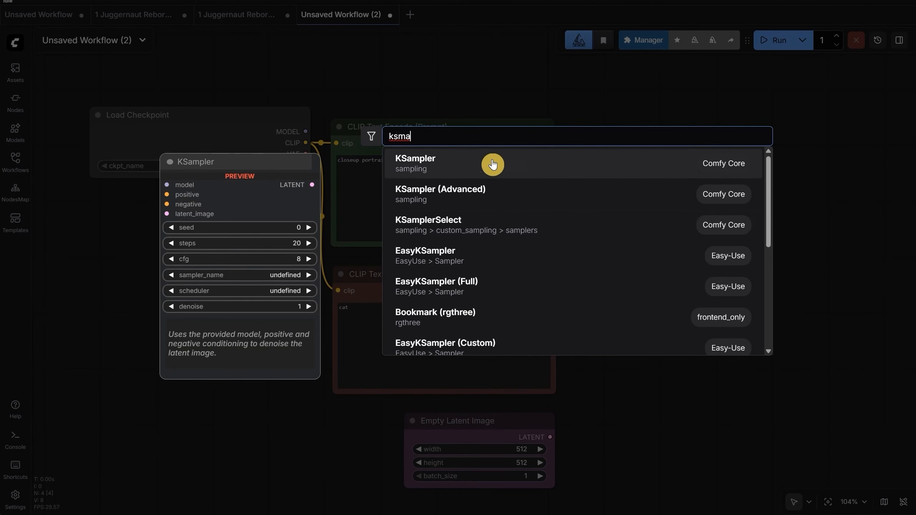
{"action": "left_click", "coordinate": [488, 168]}
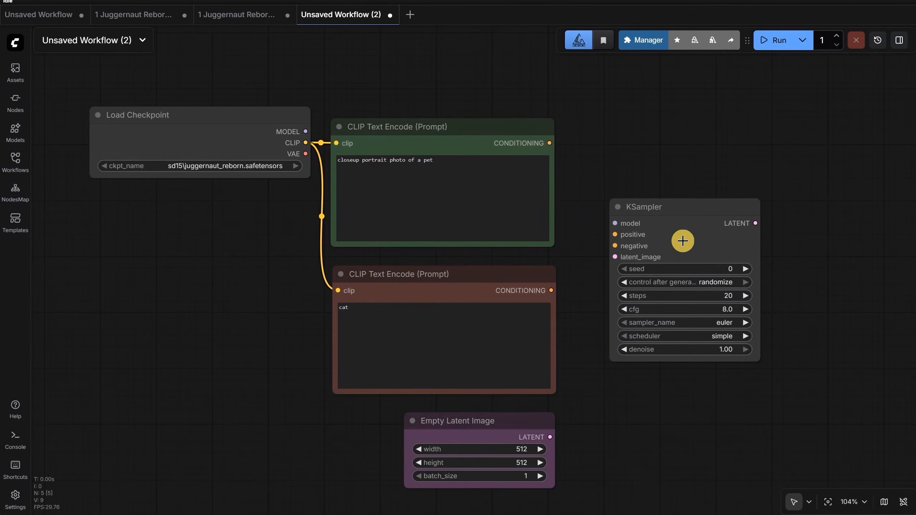
{"action": "left_click_drag", "start_coordinate": [667, 214], "coordinate": [634, 127]}
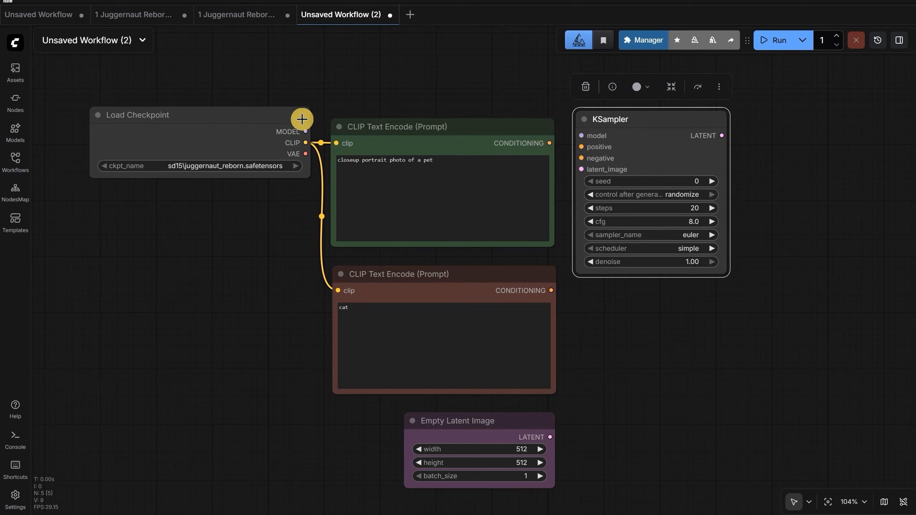
Step: Wire the checkpoint's MODEL, the green prompt, the red prompt and the empty latent into the KSampler's model, positive, negative and latent_image inputs
{"action": "left_click_drag", "start_coordinate": [305, 130], "coordinate": [582, 136]}
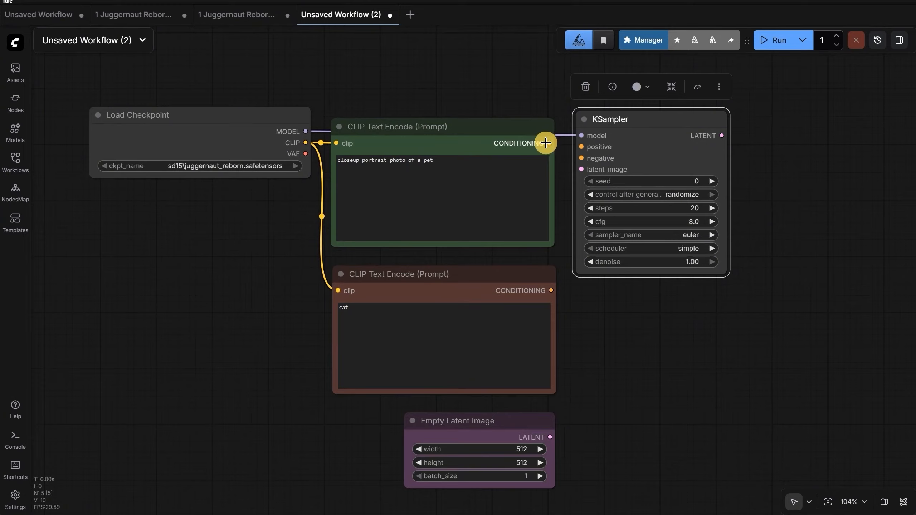
{"action": "left_click_drag", "start_coordinate": [545, 143], "coordinate": [581, 148]}
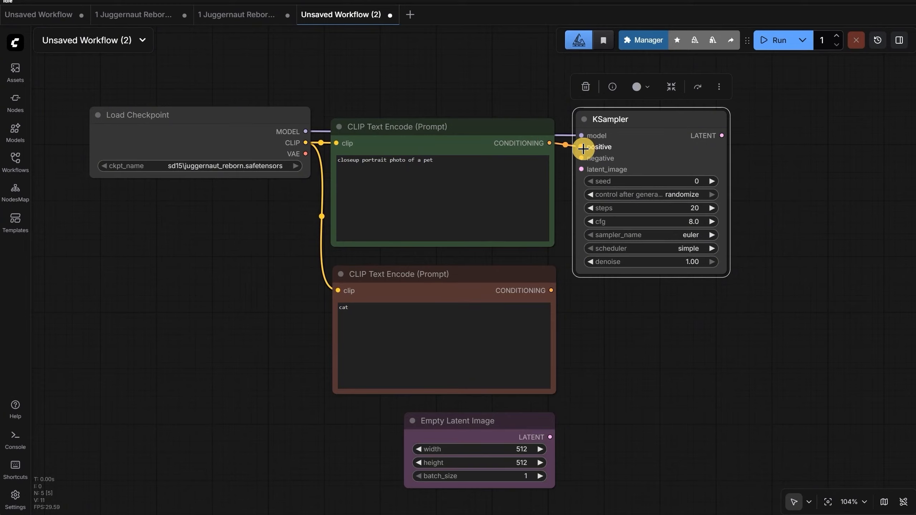
{"action": "left_click_drag", "start_coordinate": [551, 291], "coordinate": [584, 158]}
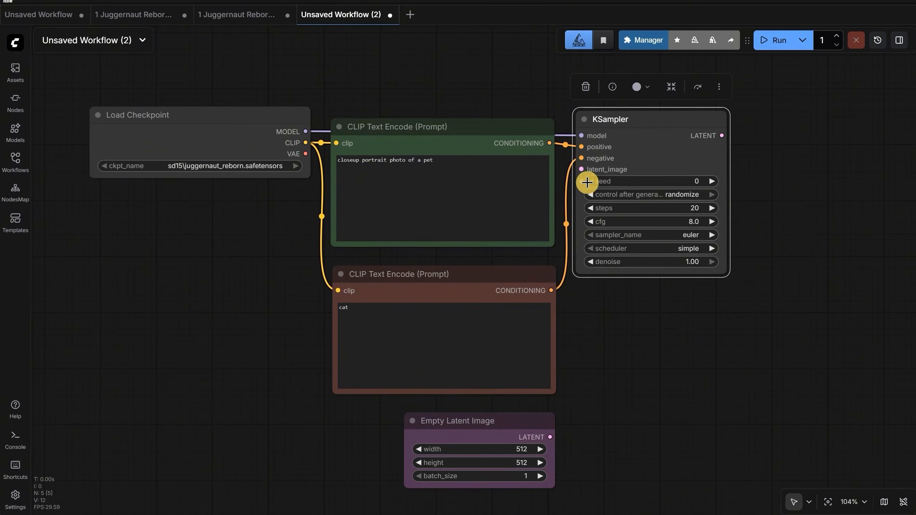
{"action": "left_click_drag", "start_coordinate": [549, 438], "coordinate": [582, 170]}
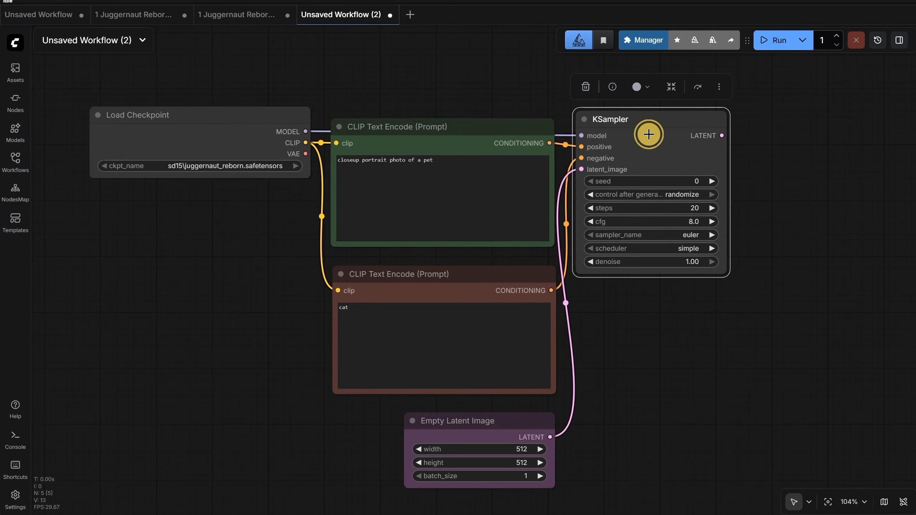
{"action": "left_click_drag", "start_coordinate": [648, 133], "coordinate": [661, 131]}
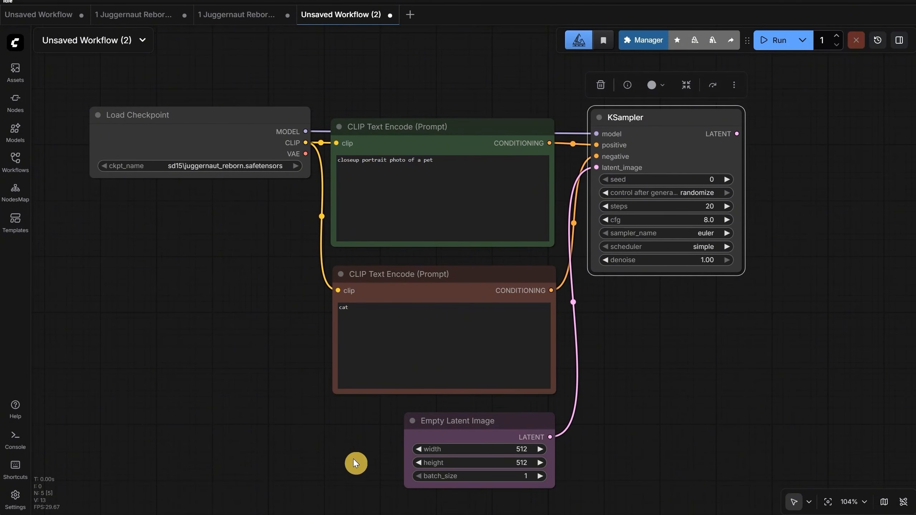
Step: Add a VAE Decode node from the KSampler's LATENT output and place it beside the KSampler
{"action": "left_click_drag", "start_coordinate": [783, 186], "coordinate": [670, 171]}
{"action": "scroll", "coordinate": [707, 176], "scroll_direction": "up", "scroll_amount": 2}
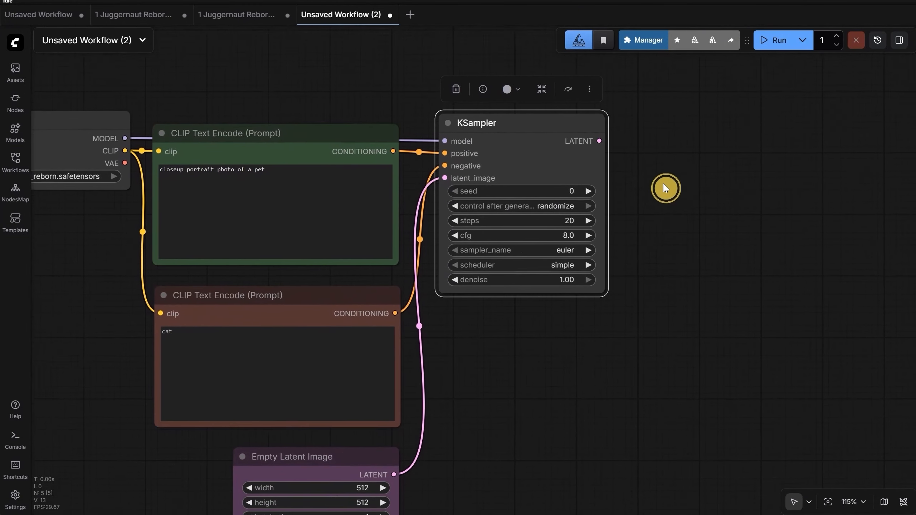
{"action": "left_click_drag", "start_coordinate": [590, 146], "coordinate": [624, 148]}
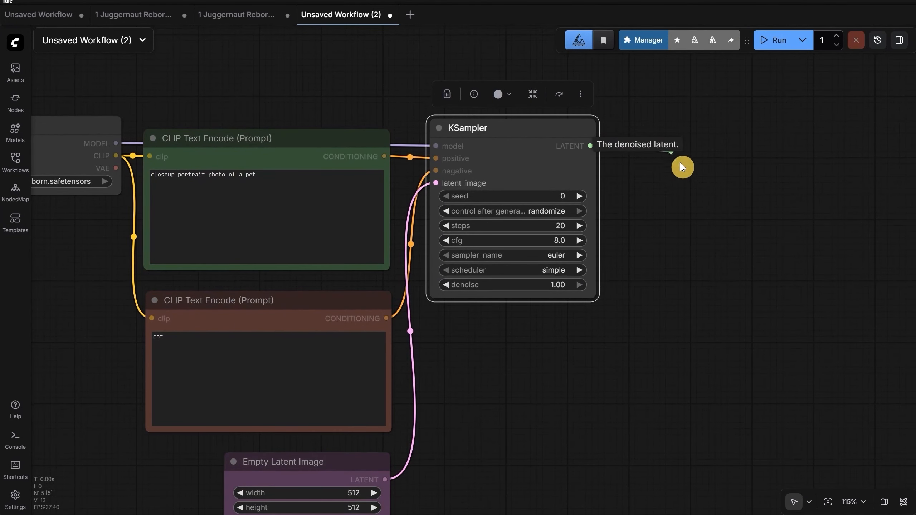
{"action": "mouse_move", "coordinate": [682, 167]}
{"action": "left_mouse_down"}
{"action": "mouse_move", "coordinate": [695, 170]}
{"action": "mouse_move", "coordinate": [689, 163]}
{"action": "left_mouse_up"}
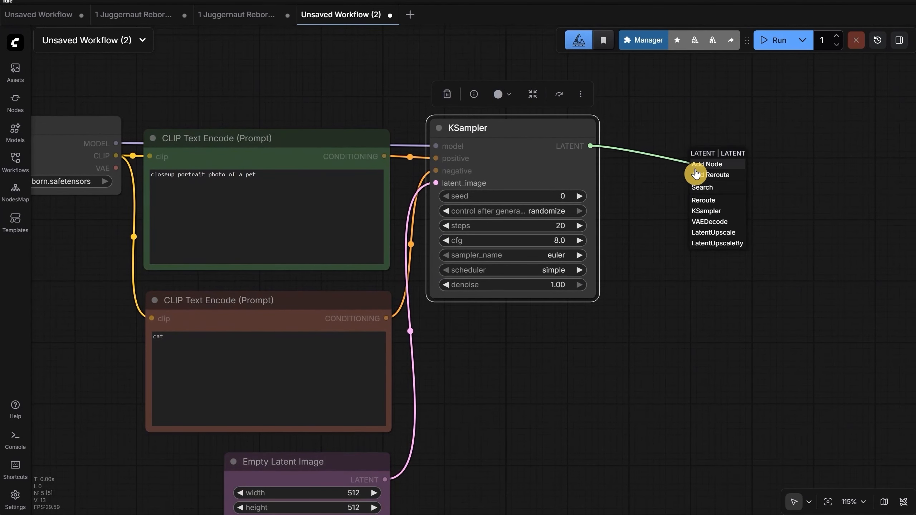
{"action": "left_click", "coordinate": [709, 227]}
{"action": "left_click_drag", "start_coordinate": [730, 162], "coordinate": [653, 136]}
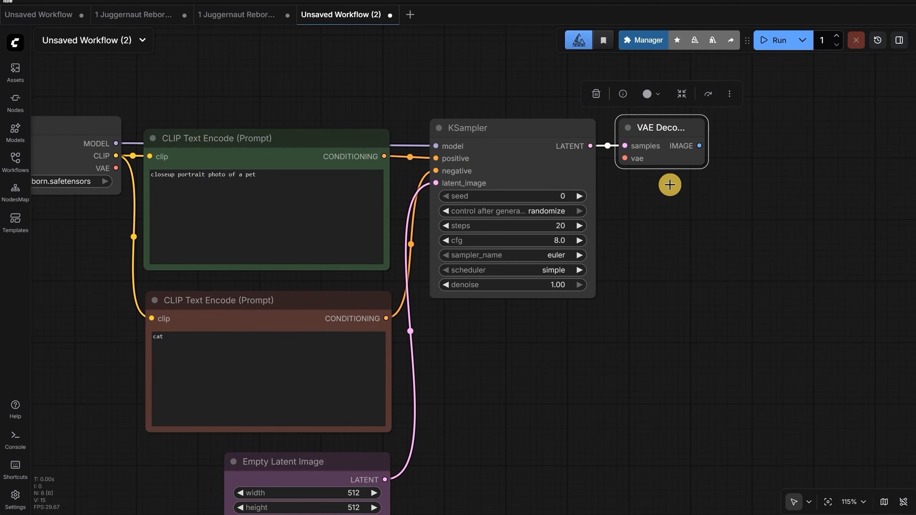
Step: Connect the VAE Decode's vae input to the Load Checkpoint's VAE output
{"action": "scroll", "coordinate": [684, 228], "scroll_direction": "down", "scroll_amount": 2}
{"action": "scroll", "coordinate": [676, 206], "scroll_direction": "up", "scroll_amount": 2}
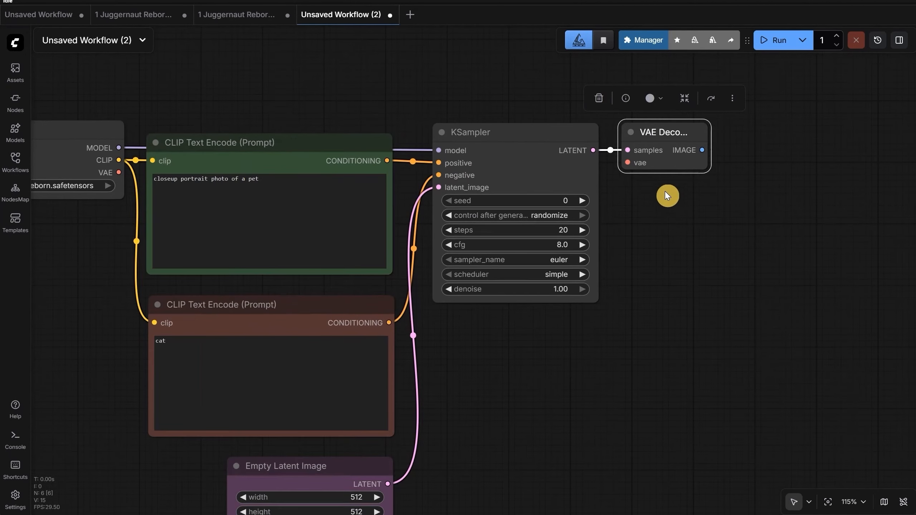
{"action": "scroll", "coordinate": [651, 188], "scroll_direction": "down", "scroll_amount": 3}
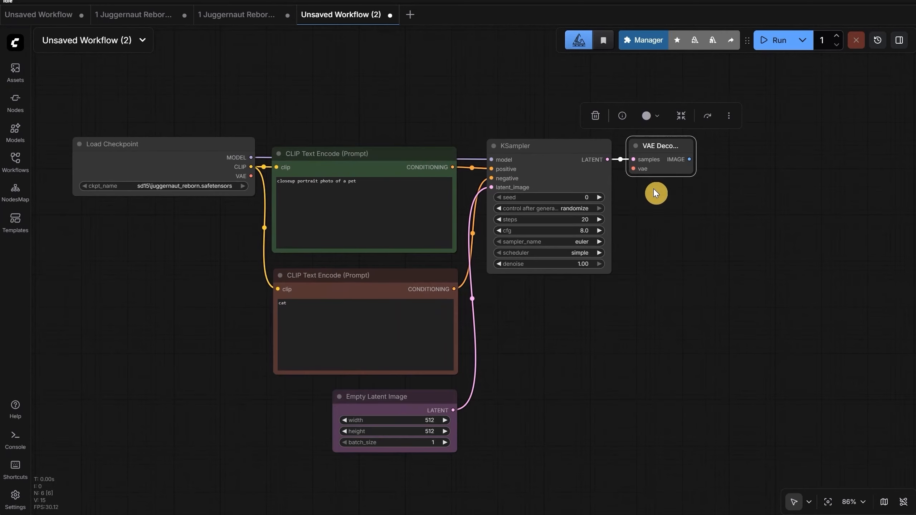
{"action": "left_click_drag", "start_coordinate": [651, 211], "coordinate": [702, 216]}
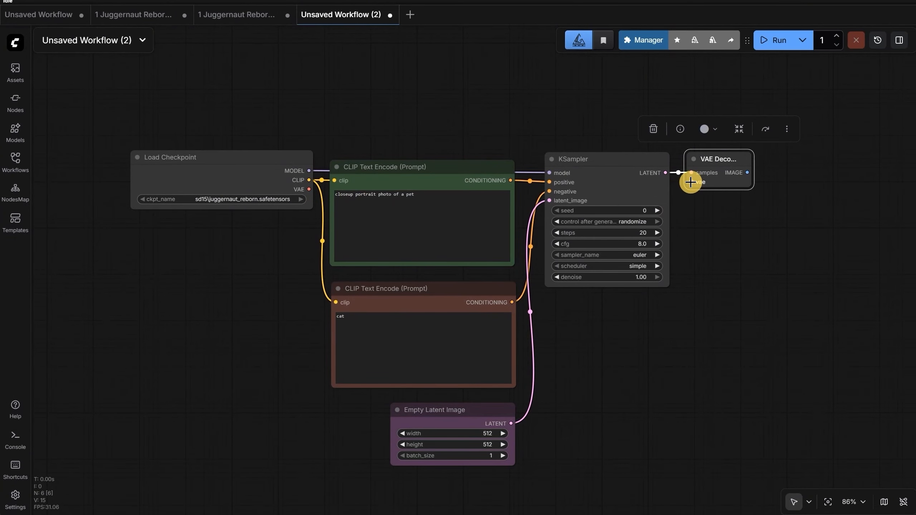
{"action": "left_click_drag", "start_coordinate": [691, 182], "coordinate": [298, 190]}
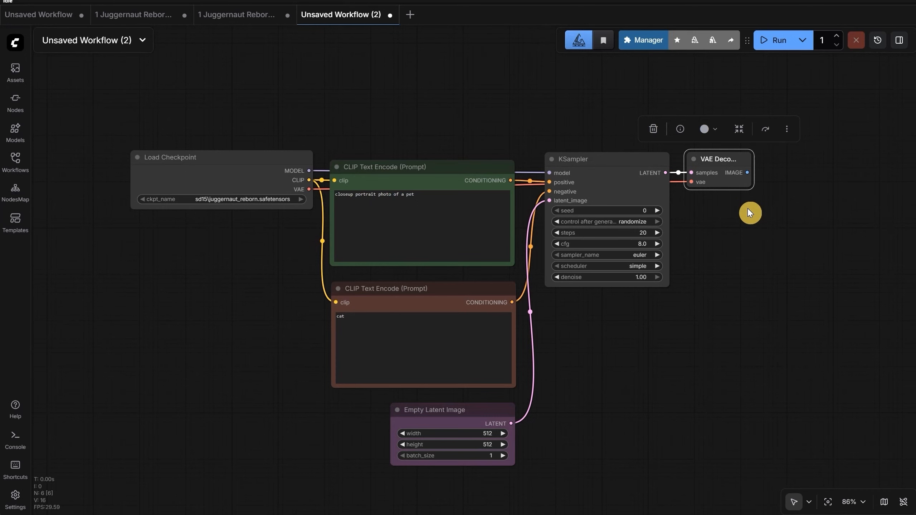
Step: Add a Save Image node from the VAE Decode's IMAGE output and place it beside the VAE Decode
{"action": "scroll", "coordinate": [716, 254], "scroll_direction": "up", "scroll_amount": 2}
{"action": "left_click_drag", "start_coordinate": [713, 256], "coordinate": [522, 262]}
{"action": "left_click_drag", "start_coordinate": [563, 161], "coordinate": [633, 178]}
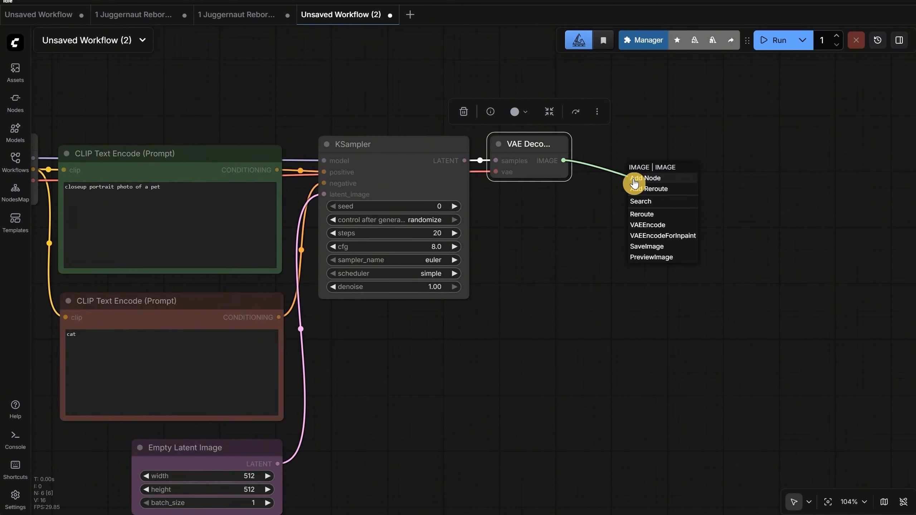
{"action": "left_click", "coordinate": [649, 247]}
{"action": "left_click_drag", "start_coordinate": [685, 174], "coordinate": [635, 147]}
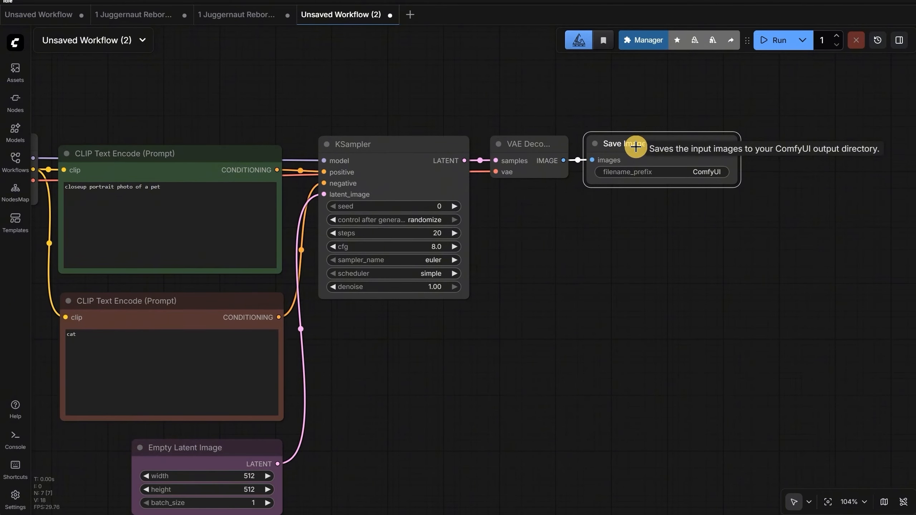
Step: Run the workflow and enlarge the Save Image node to show the generated picture bigger
{"action": "left_click", "coordinate": [777, 43]}
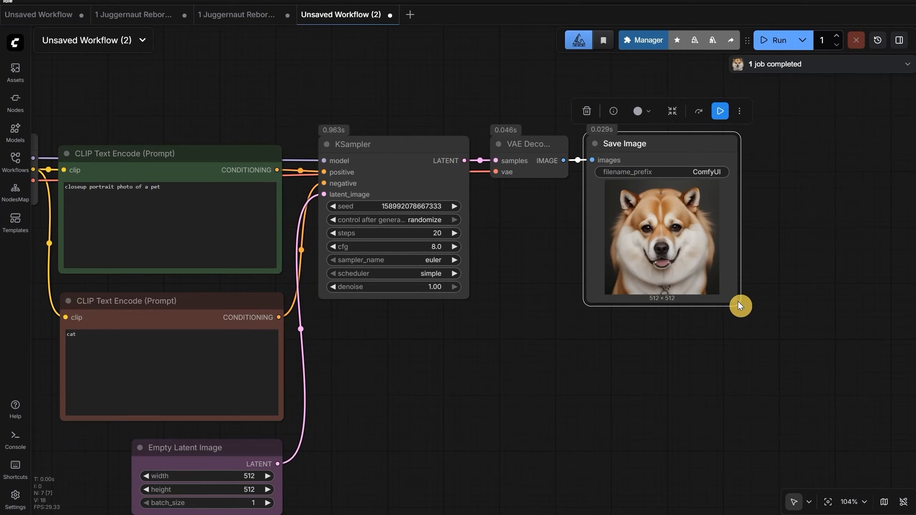
{"action": "left_click_drag", "start_coordinate": [740, 305], "coordinate": [793, 401]}
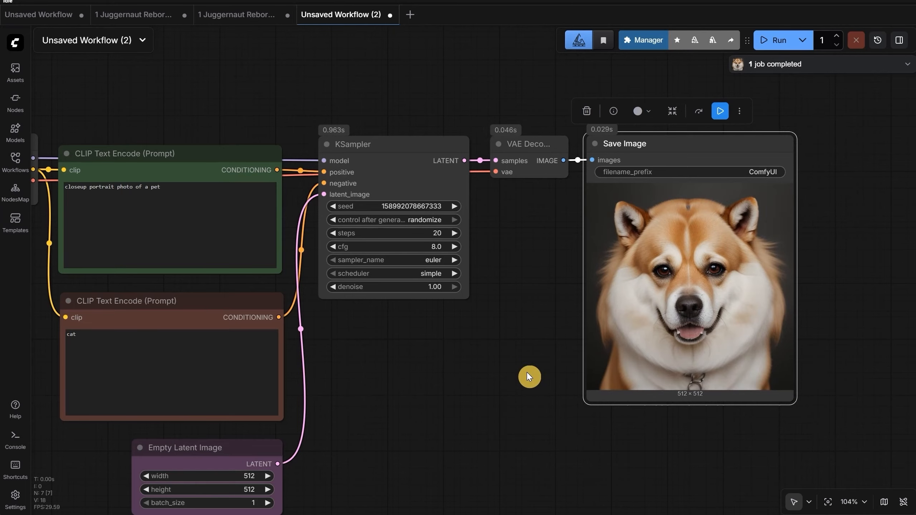
{"action": "scroll", "coordinate": [526, 372], "scroll_direction": "left", "scroll_amount": 5}
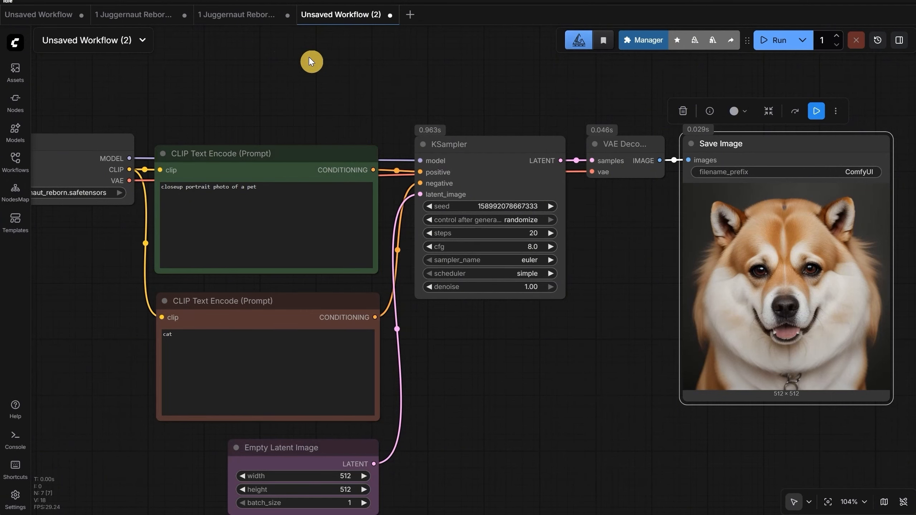
Step: Check the KSampler in 1 Juggernaut Reborn txt2img Analogy and match it in Unsaved Workflow (2): steps 35, cfg 7, sampler dpmpp_2m
{"action": "left_click", "coordinate": [236, 15]}
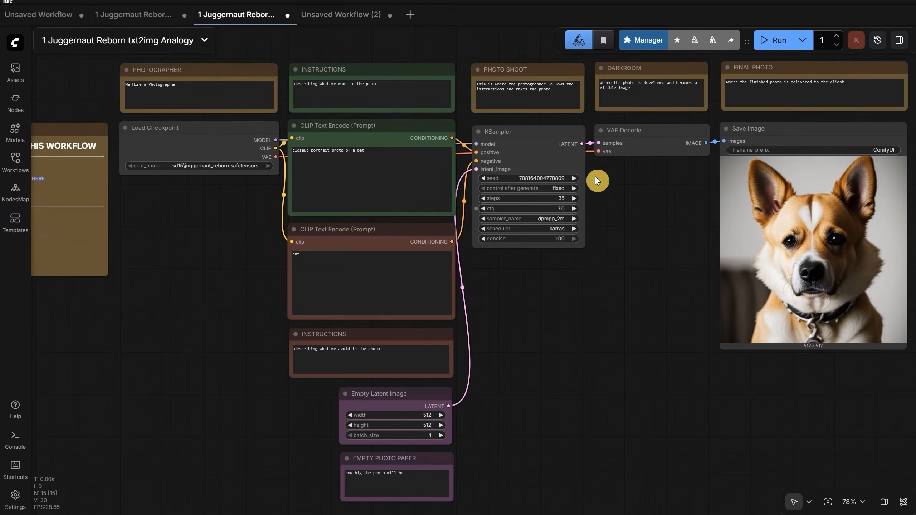
{"action": "scroll", "coordinate": [596, 177], "scroll_direction": "up", "scroll_amount": 6}
{"action": "scroll", "coordinate": [615, 217], "scroll_direction": "up", "scroll_amount": 2}
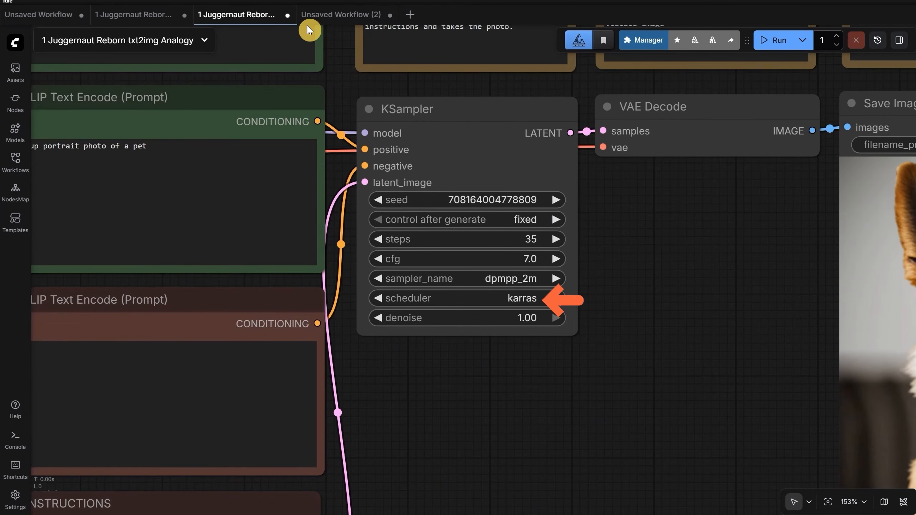
{"action": "left_click", "coordinate": [334, 23]}
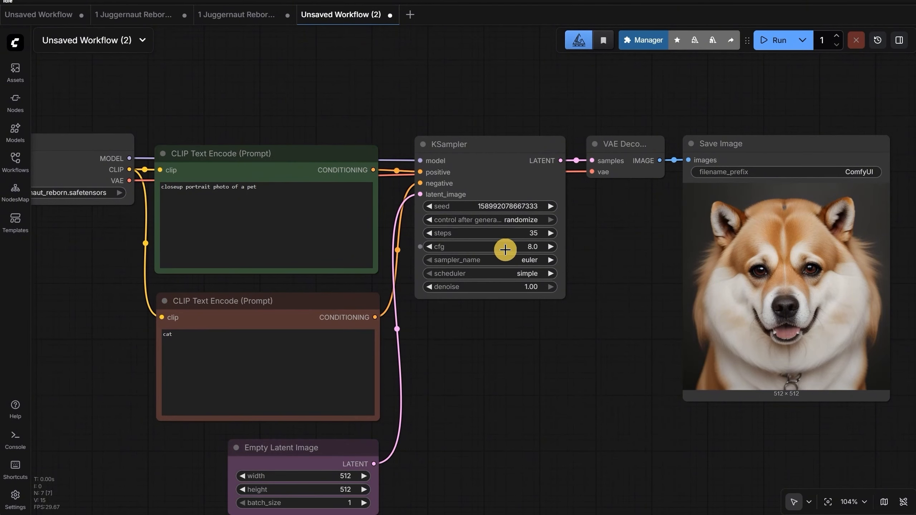
{"action": "left_click", "coordinate": [534, 247]}
{"action": "type", "text": "7"}
{"action": "key", "text": "Return"}
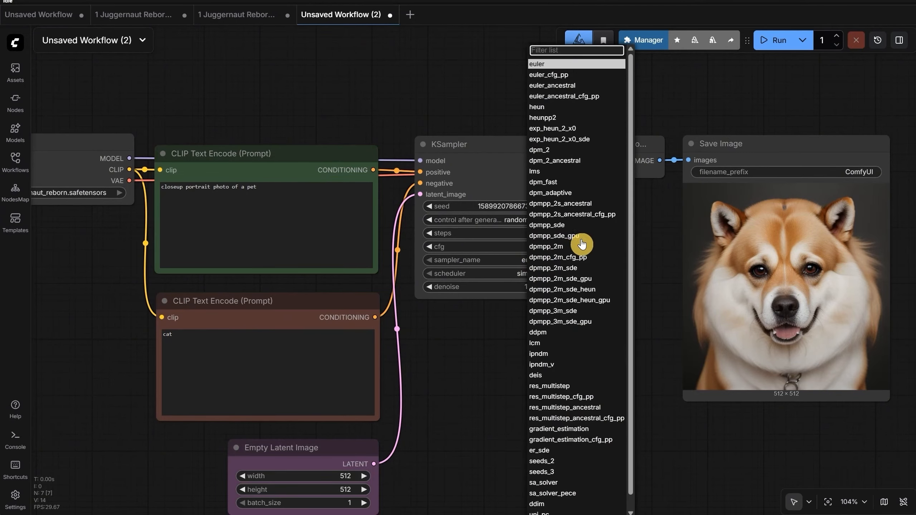
{"action": "left_click", "coordinate": [560, 247]}
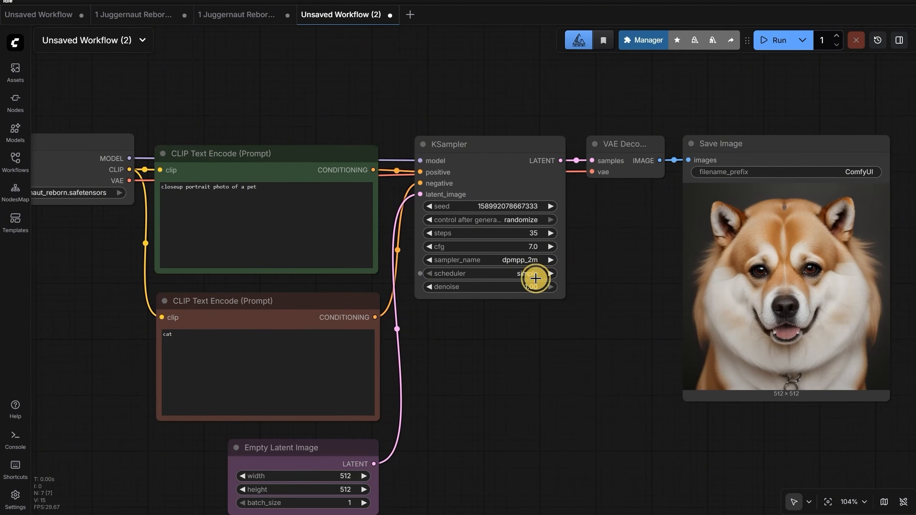
Step: Set the KSampler scheduler to karras and run the workflow twice
{"action": "left_click", "coordinate": [537, 274]}
{"action": "left_click", "coordinate": [559, 314]}
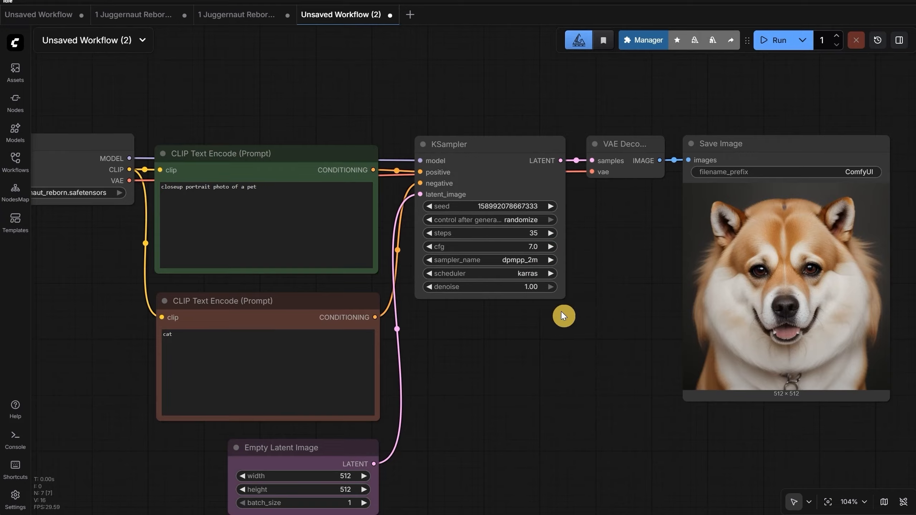
{"action": "left_click", "coordinate": [775, 48]}
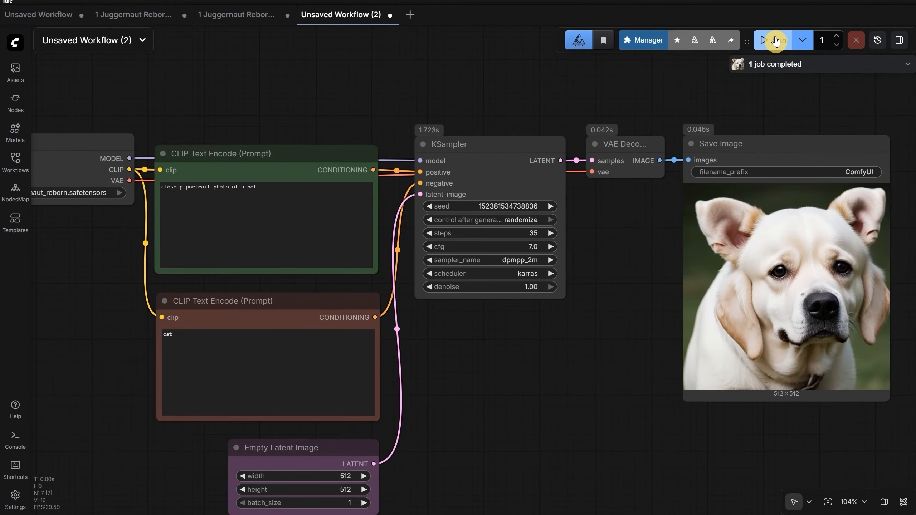
{"action": "left_click", "coordinate": [776, 41]}
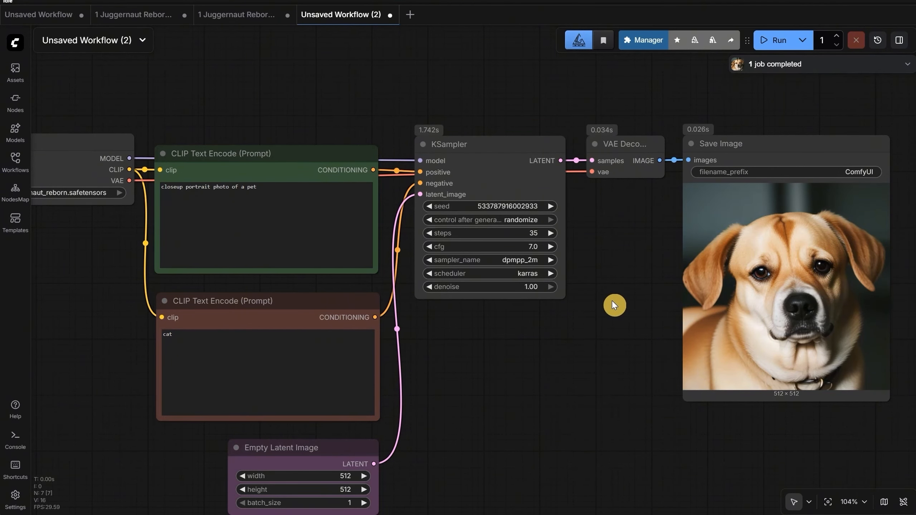
Step: Set the Empty Latent Image width and height to 1024 and run the workflow several times
{"action": "scroll", "coordinate": [612, 301], "scroll_direction": "down", "scroll_amount": 1}
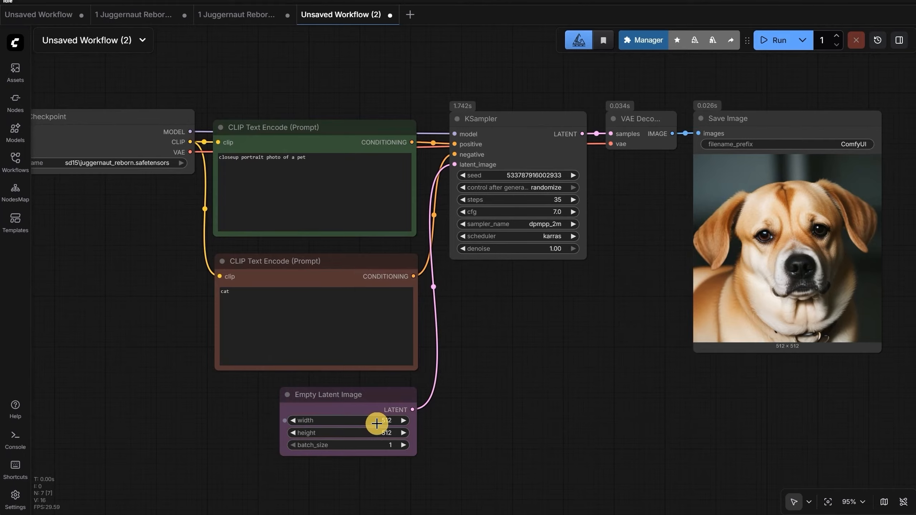
{"action": "left_click", "coordinate": [386, 422]}
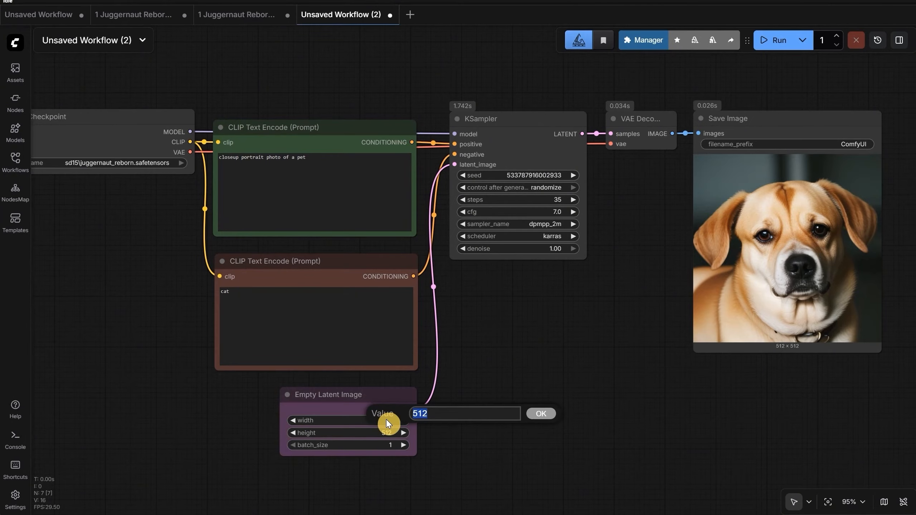
{"action": "type", "text": "1024"}
{"action": "key", "text": "Return"}
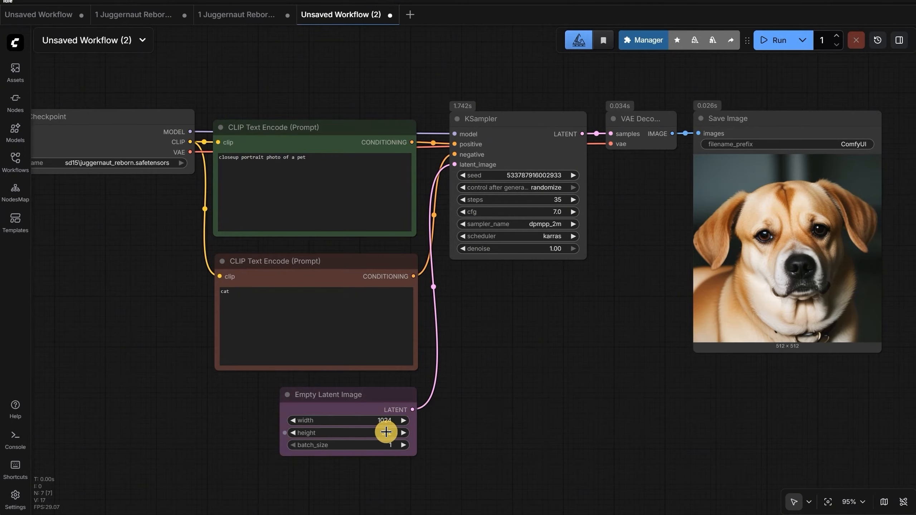
{"action": "left_click", "coordinate": [394, 433]}
{"action": "type", "text": "1024"}
{"action": "key", "text": "Return"}
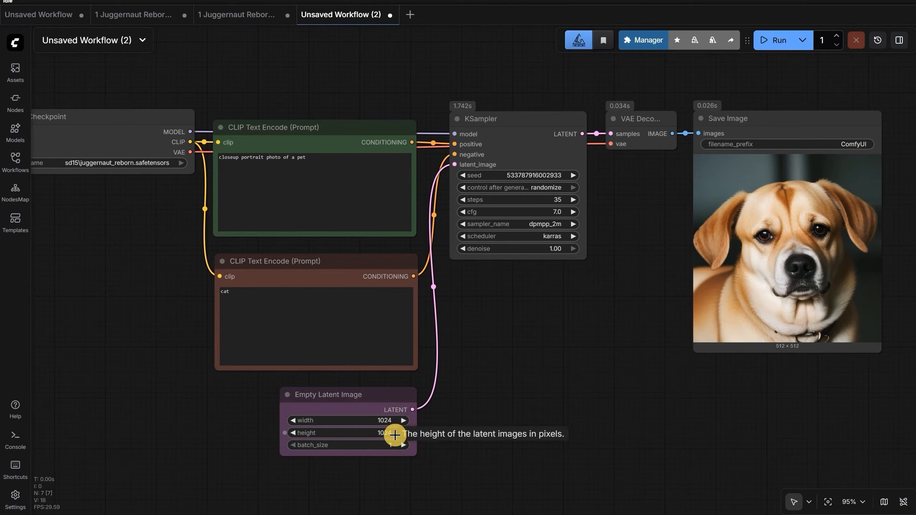
{"action": "left_click", "coordinate": [778, 42]}
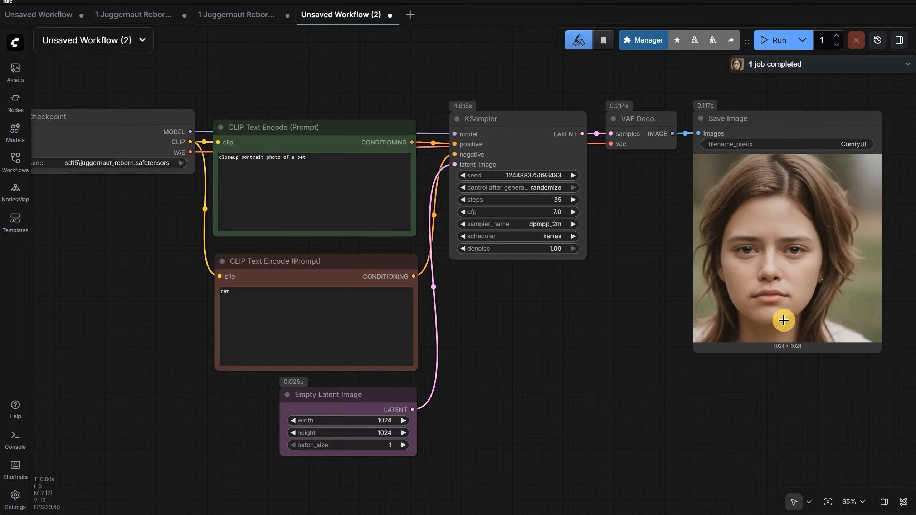
{"action": "left_click", "coordinate": [777, 39]}
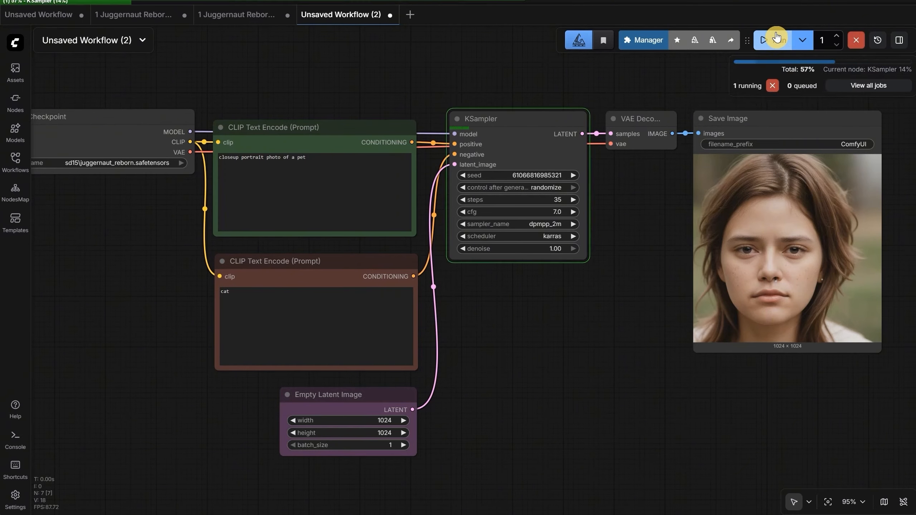
{"action": "left_click", "coordinate": [776, 38]}
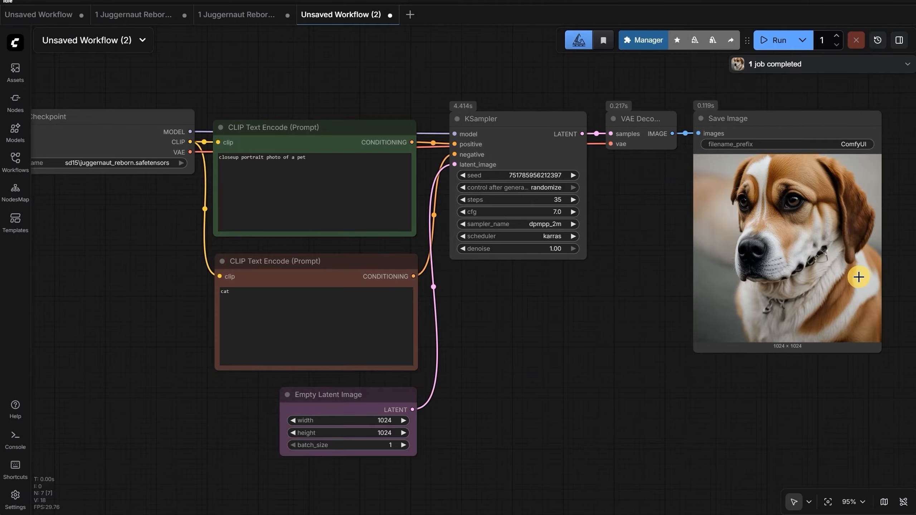
Step: Set the Empty Latent Image width to 1600, run the workflow, inspect the generated picture up close and run it again
{"action": "scroll", "coordinate": [857, 271], "scroll_direction": "up", "scroll_amount": 10}
{"action": "scroll", "coordinate": [830, 209], "scroll_direction": "down", "scroll_amount": 9}
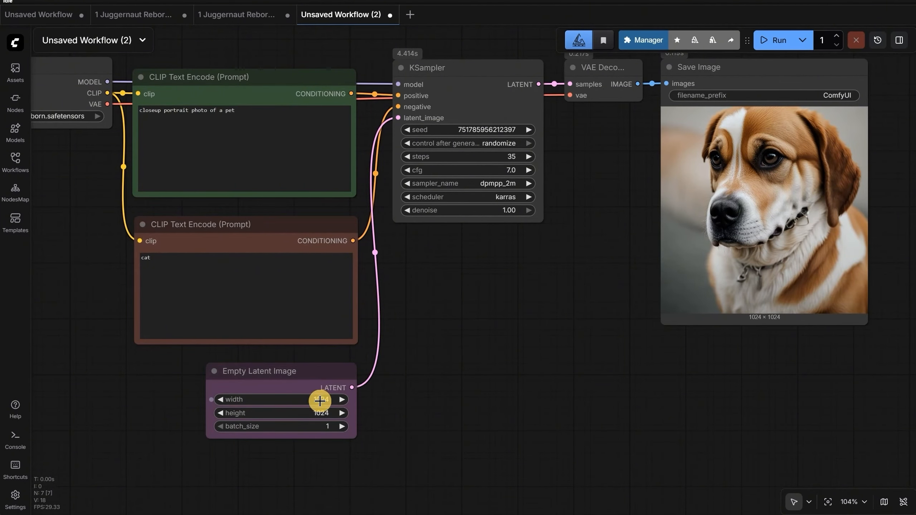
{"action": "left_click", "coordinate": [321, 400]}
{"action": "type", "text": "1600"}
{"action": "key", "text": "Return"}
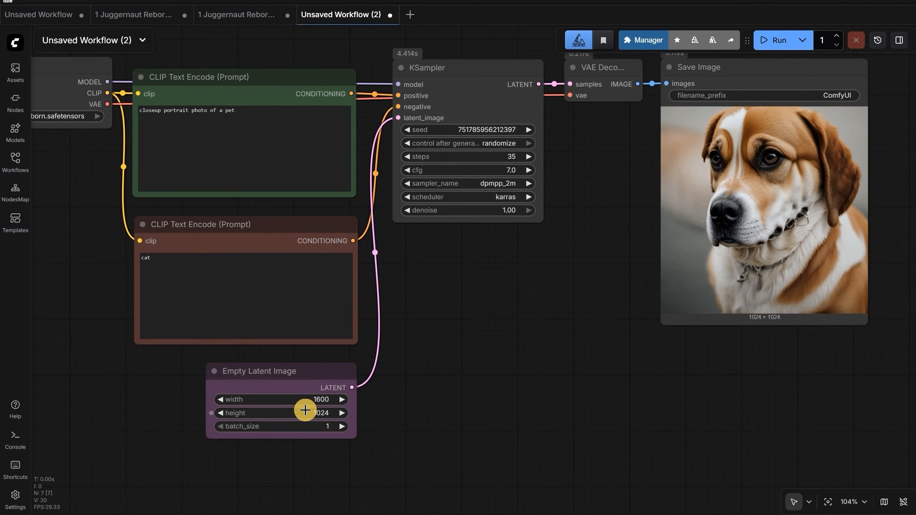
{"action": "left_click", "coordinate": [776, 41]}
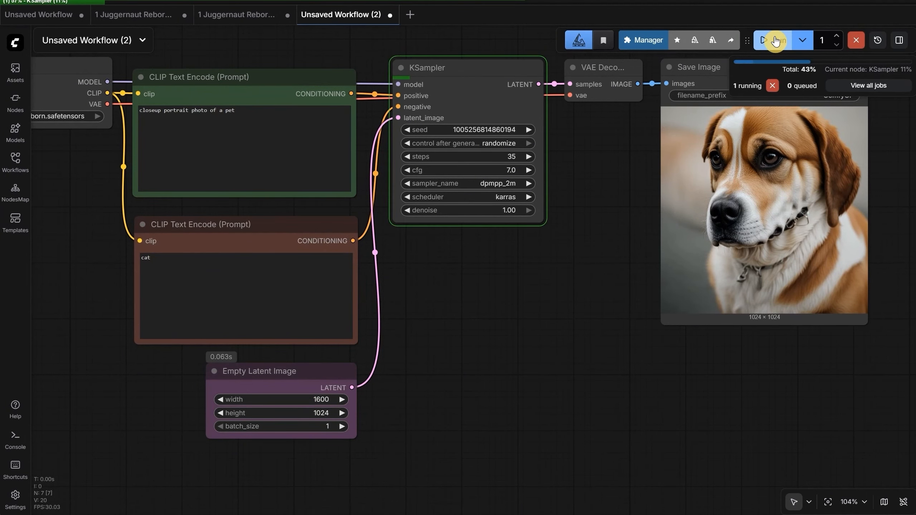
{"action": "scroll", "coordinate": [818, 180], "scroll_direction": "up", "scroll_amount": 9}
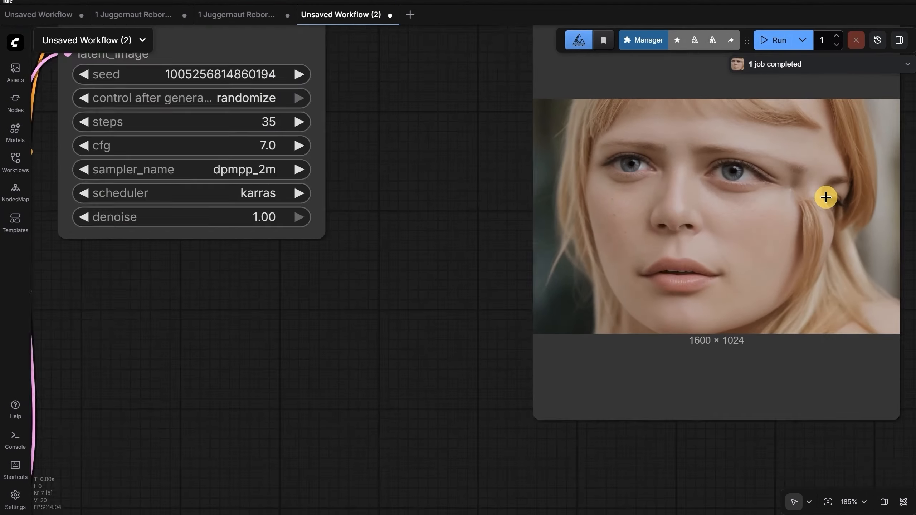
{"action": "scroll", "coordinate": [759, 186], "scroll_direction": "down", "scroll_amount": 5}
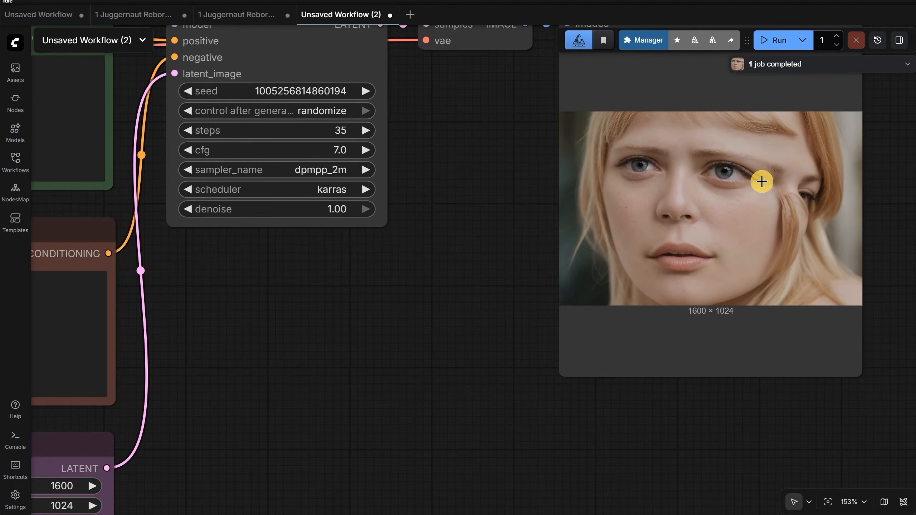
{"action": "scroll", "coordinate": [761, 181], "scroll_direction": "down", "scroll_amount": 7}
{"action": "scroll", "coordinate": [761, 154], "scroll_direction": "up", "scroll_amount": 4}
{"action": "left_click", "coordinate": [773, 40]}
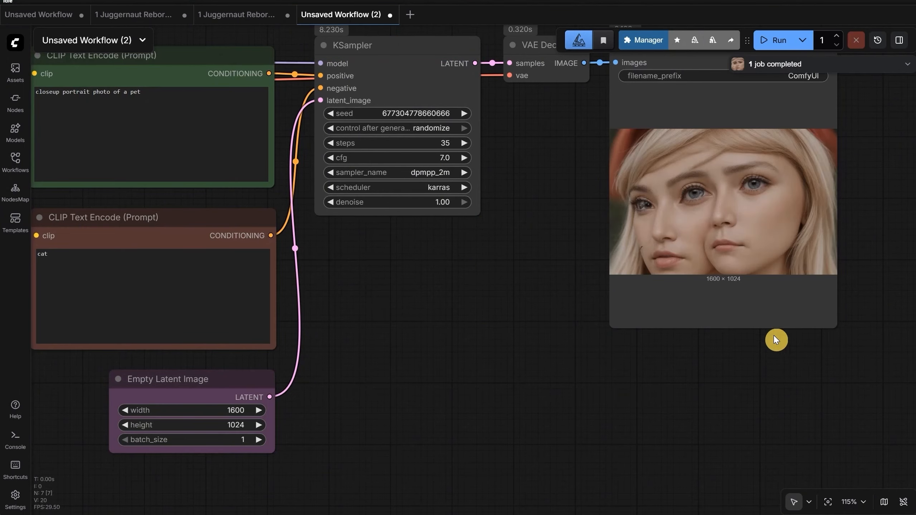
Step: Set the Empty Latent Image width and height to 512 and run the workflow
{"action": "left_click", "coordinate": [226, 410]}
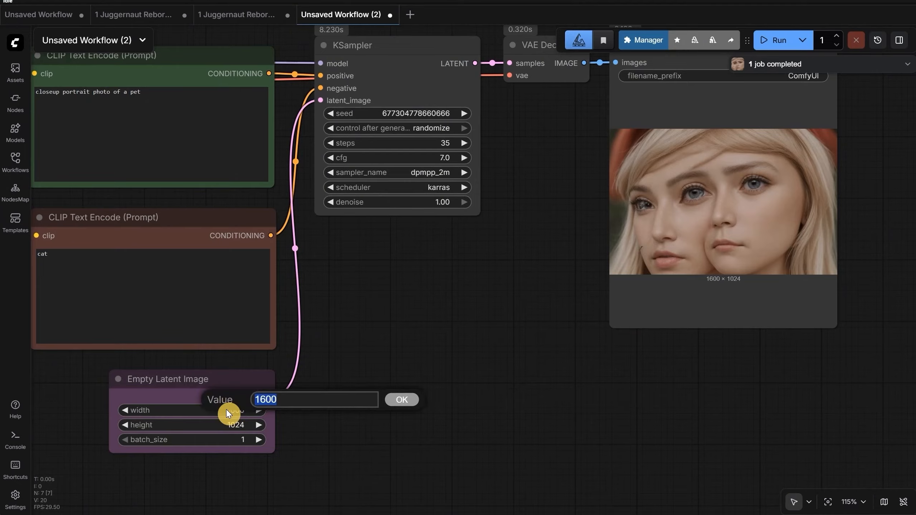
{"action": "type", "text": "512"}
{"action": "key", "text": "Return"}
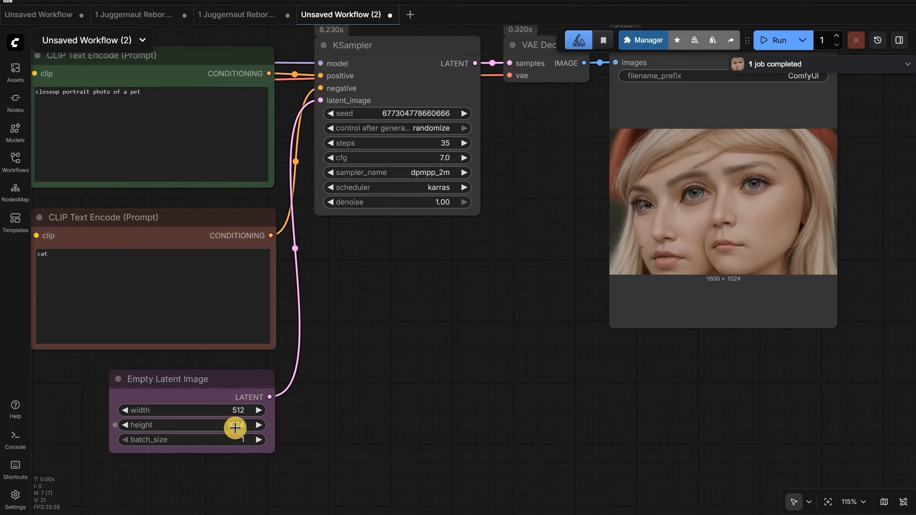
{"action": "left_click", "coordinate": [235, 427]}
{"action": "type", "text": "512"}
{"action": "key", "text": "Return"}
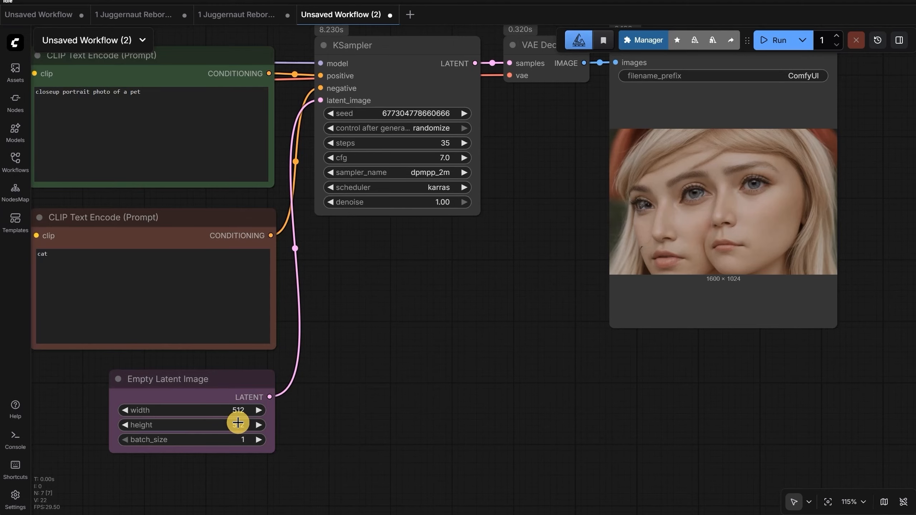
{"action": "left_click", "coordinate": [779, 41]}
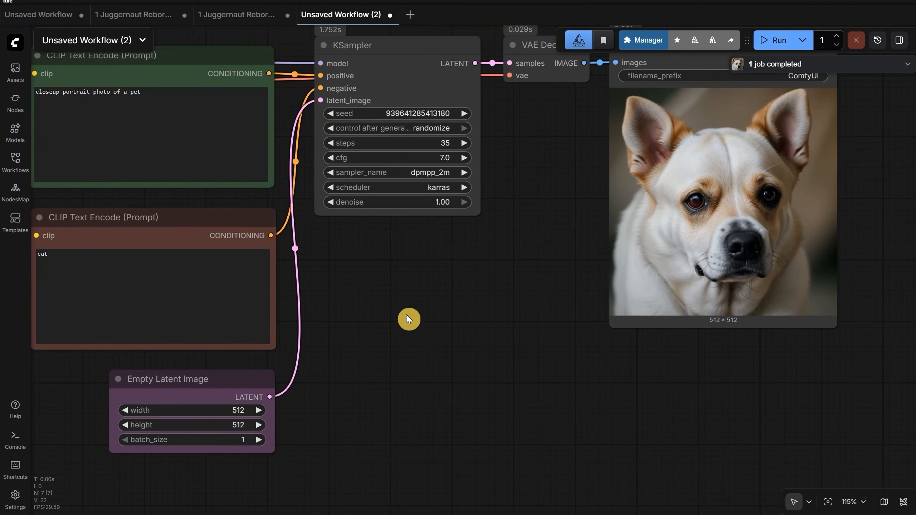
Step: Replace the negative prompt with "ugly," and change the positive prompt to "closeup portrait photo of a dog, beautiful"
{"action": "left_click_drag", "start_coordinate": [409, 319], "coordinate": [452, 317]}
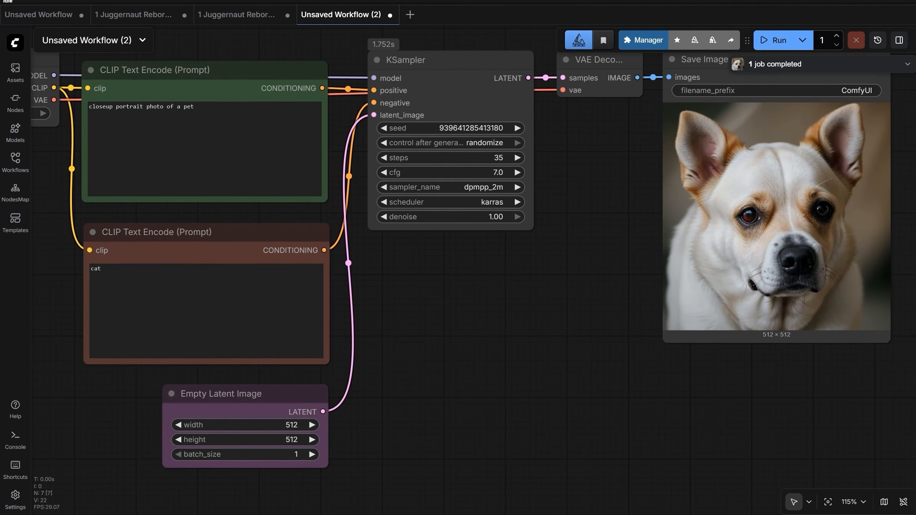
{"action": "left_click_drag", "start_coordinate": [155, 276], "coordinate": [49, 264]}
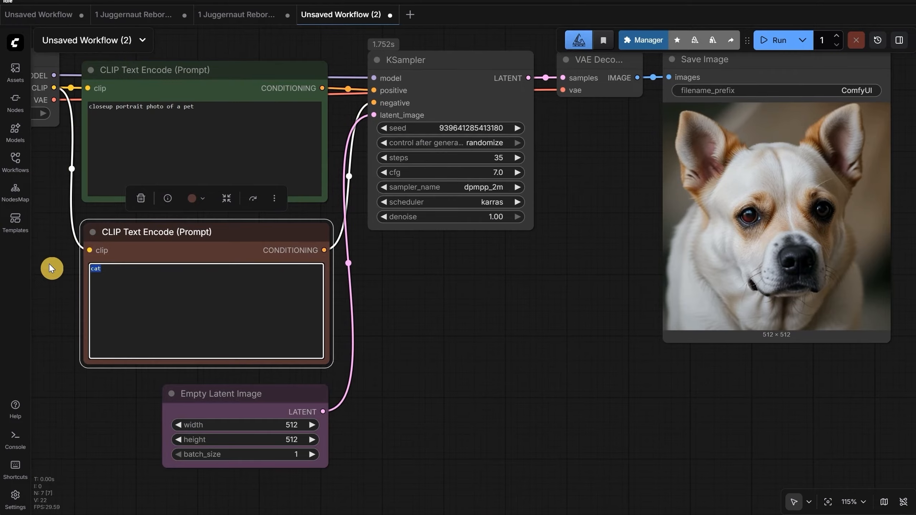
{"action": "type", "text": "ugly,"}
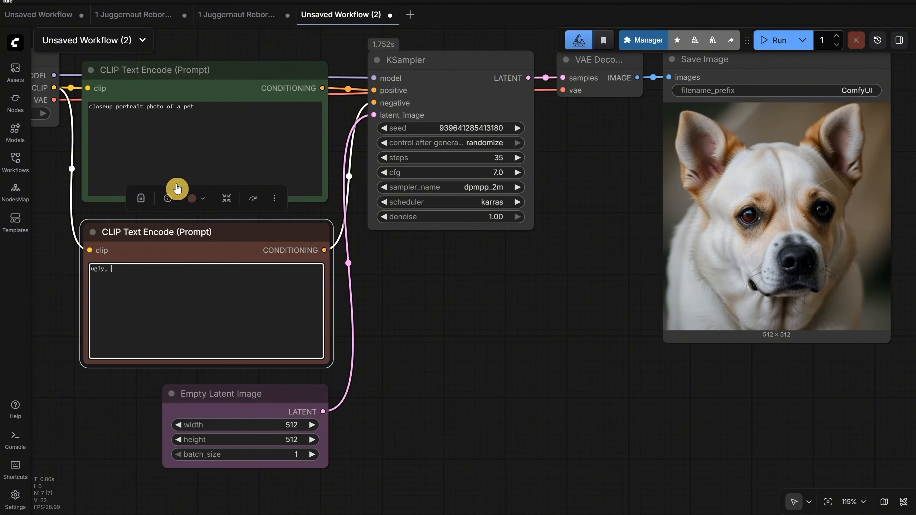
{"action": "left_click", "coordinate": [213, 112]}
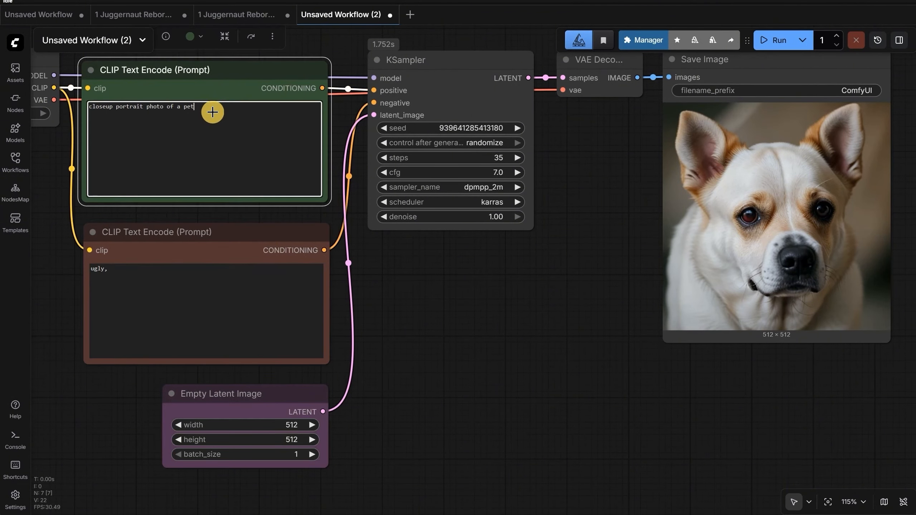
{"action": "double_click", "coordinate": [186, 111]}
{"action": "type", "text": "dog, beautiful"}
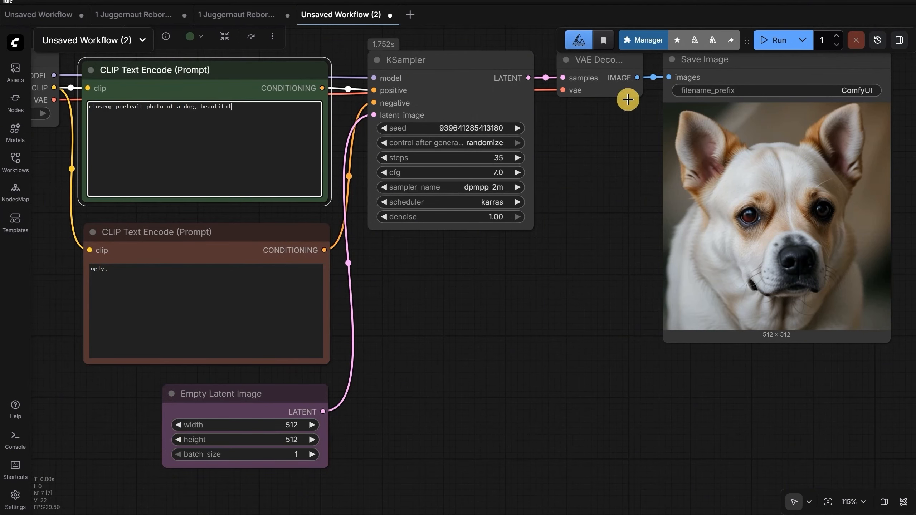
Step: Run the workflow twice with the new prompts, clear the node selection and bring the whole node graph into view
{"action": "left_click", "coordinate": [775, 40]}
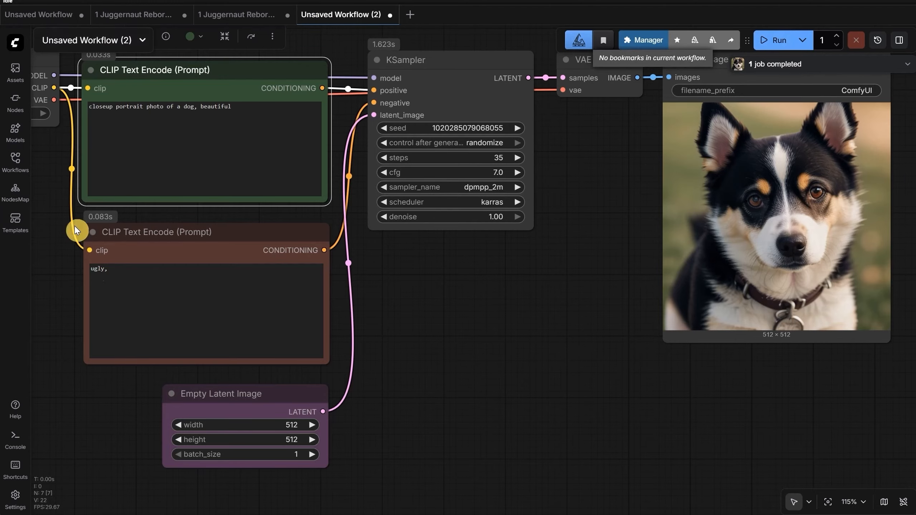
{"action": "left_click", "coordinate": [775, 41]}
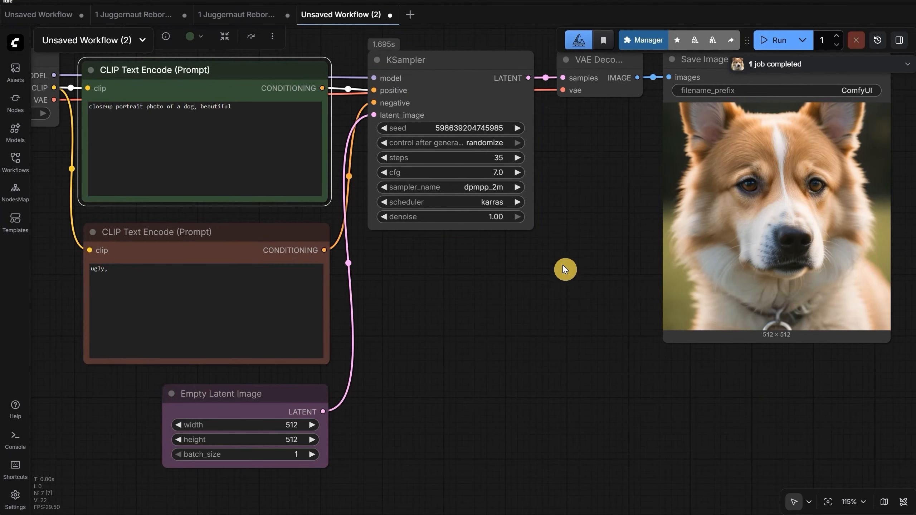
{"action": "left_click", "coordinate": [554, 276]}
{"action": "scroll", "coordinate": [561, 255], "scroll_direction": "down", "scroll_amount": 3}
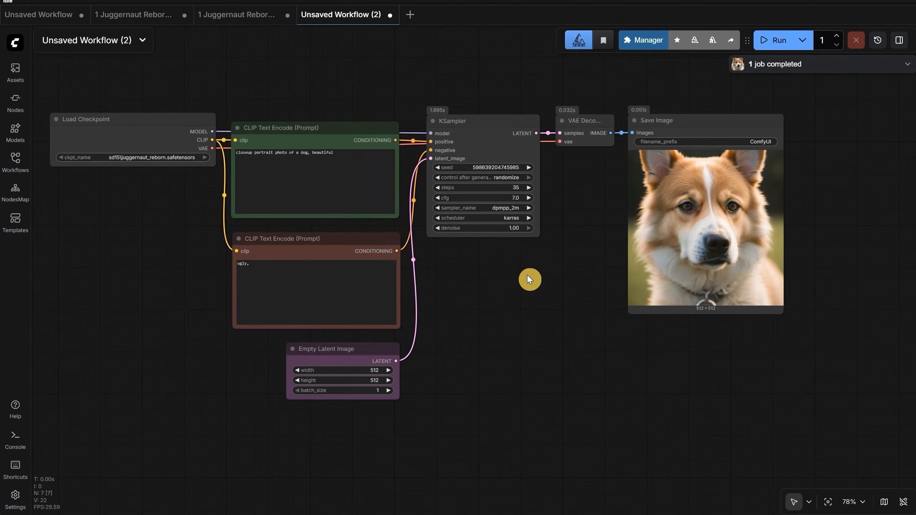
{"action": "left_click_drag", "start_coordinate": [527, 274], "coordinate": [533, 278]}
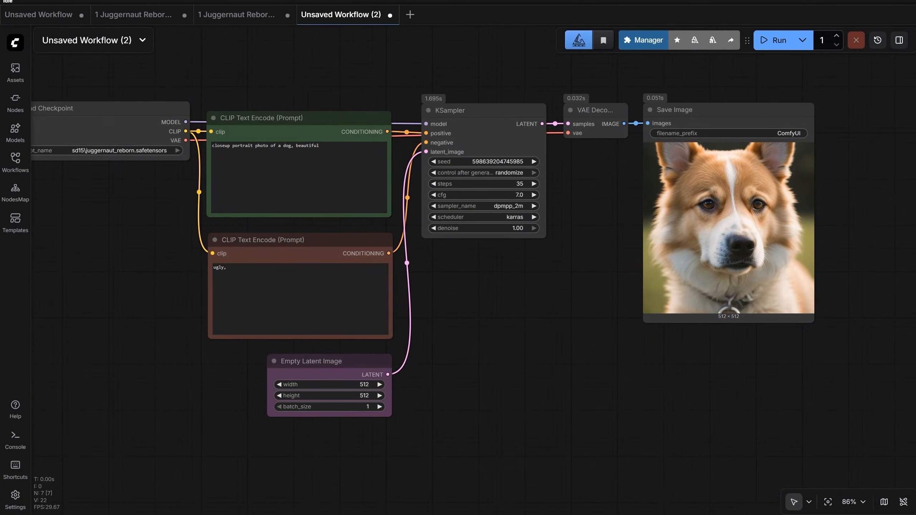
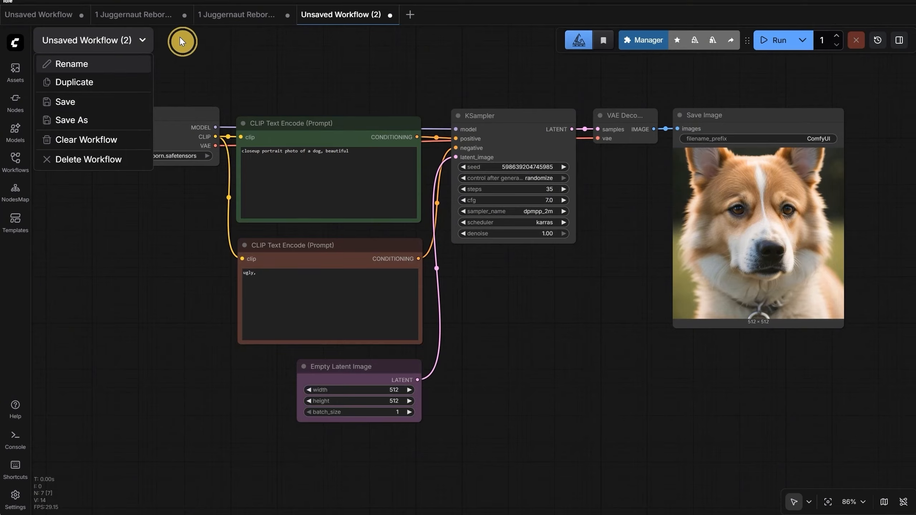
Step: Export the workflow under the name MyFirstWorkflow and save the JSON file to the Desktop
{"action": "left_click", "coordinate": [178, 39]}
{"action": "left_click", "coordinate": [16, 44]}
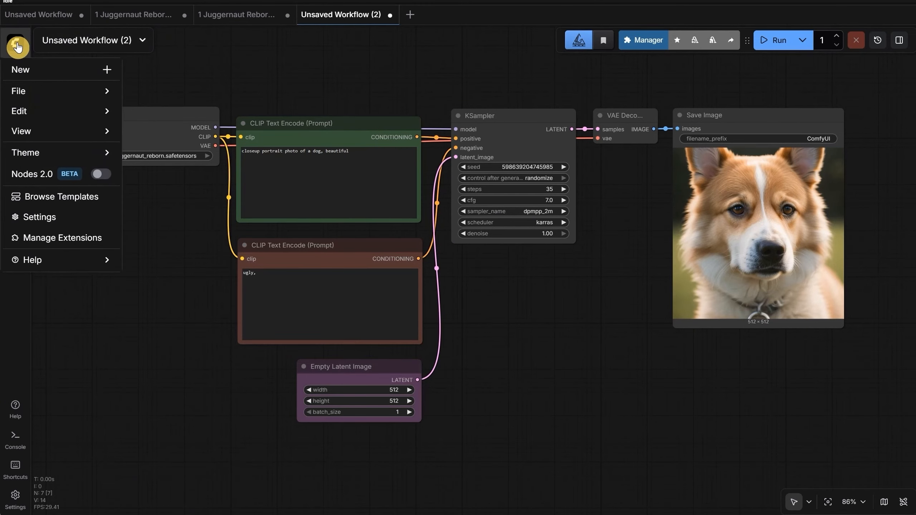
{"action": "mouse_move", "coordinate": [39, 90]}
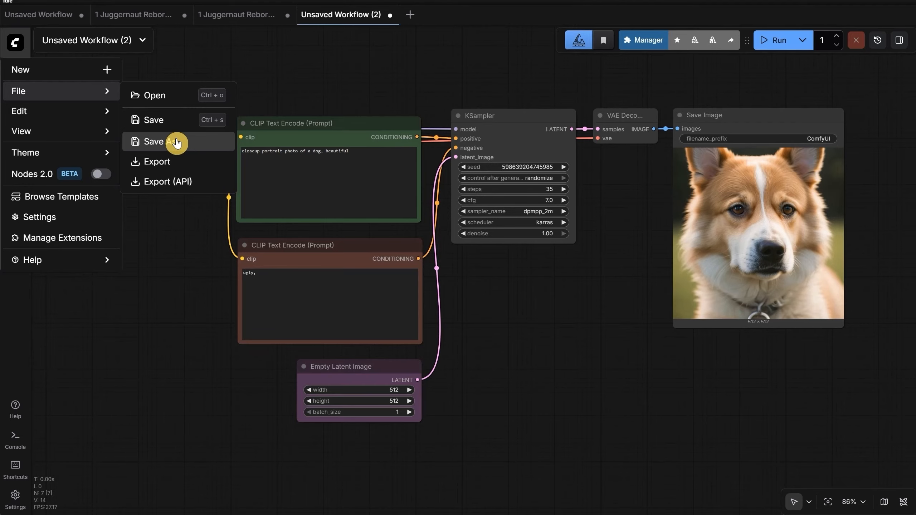
{"action": "left_click", "coordinate": [171, 164]}
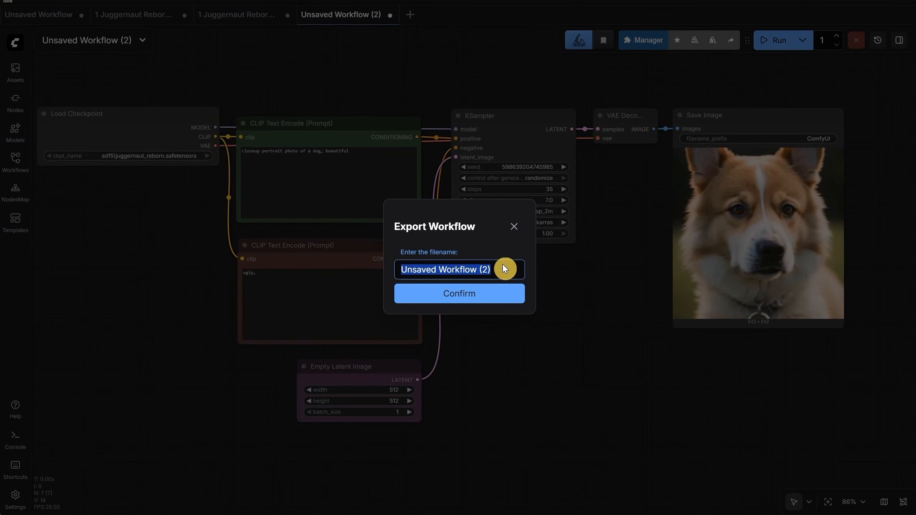
{"action": "type", "text": "MyFirstWorkflow"}
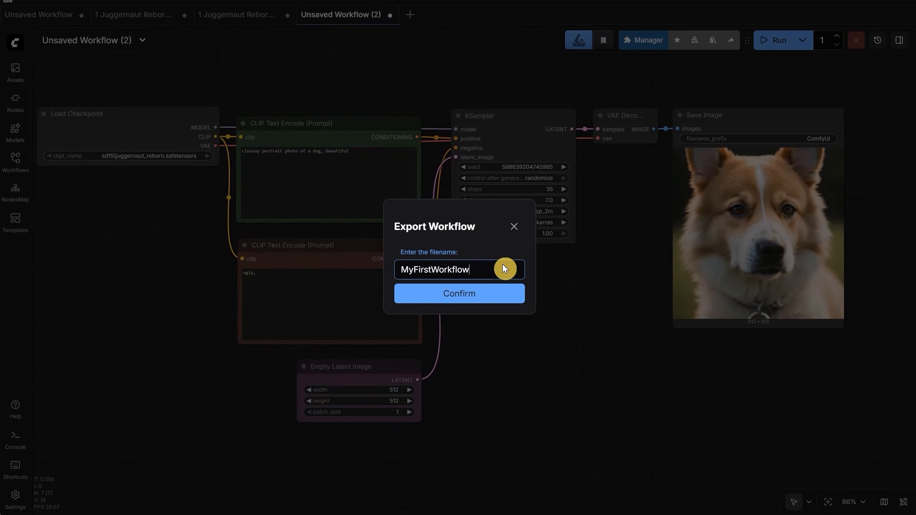
{"action": "left_click", "coordinate": [501, 293]}
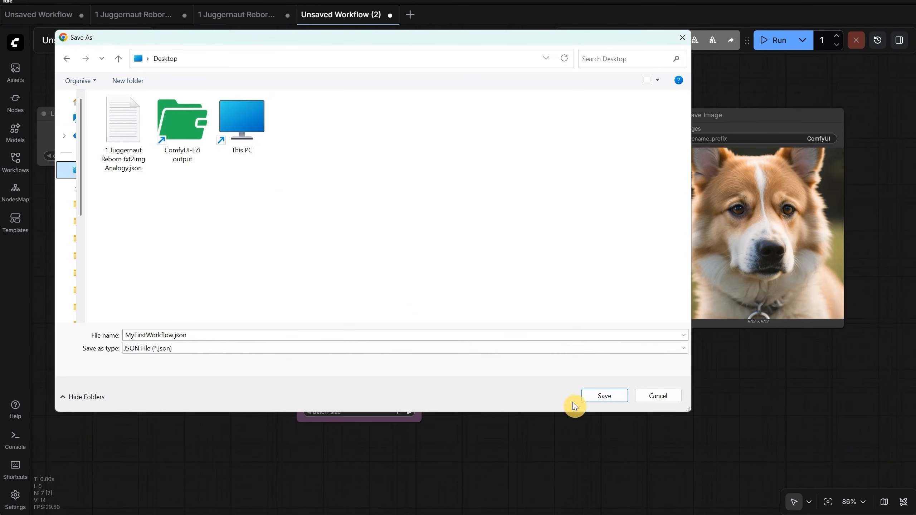
{"action": "left_click", "coordinate": [600, 397]}
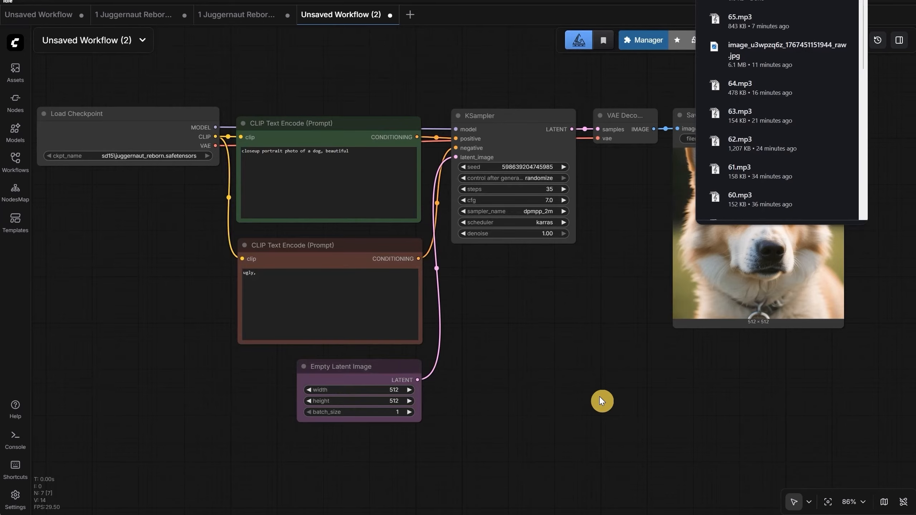
{"action": "left_click", "coordinate": [571, 326]}
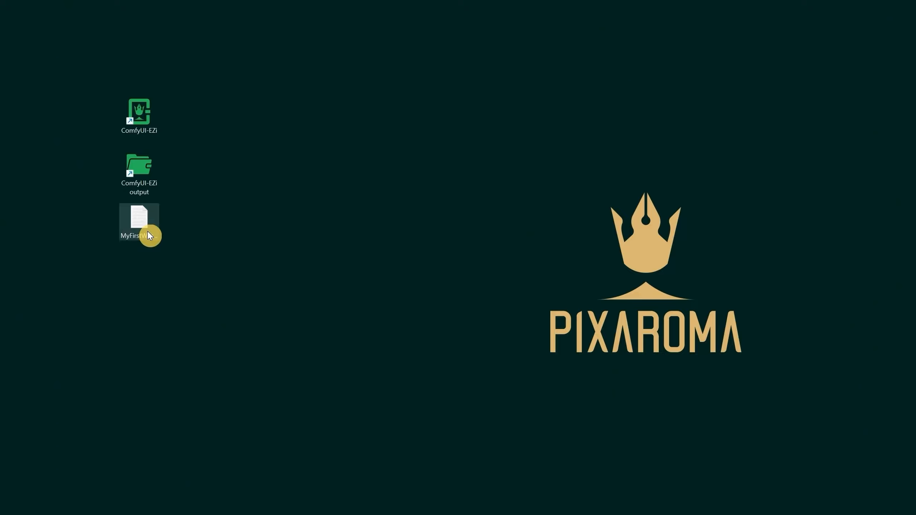
Step: Switch to the desktop, open MyFirstWorkflow.json in Notepad and examine the checkpoint loader's model entry
{"action": "double_click", "coordinate": [147, 233]}
{"action": "right_click", "coordinate": [141, 229]}
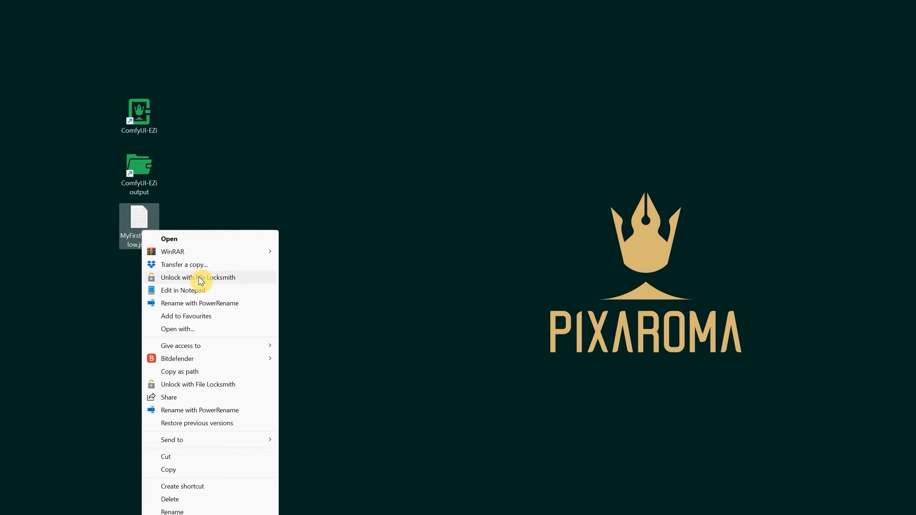
{"action": "left_click", "coordinate": [204, 296]}
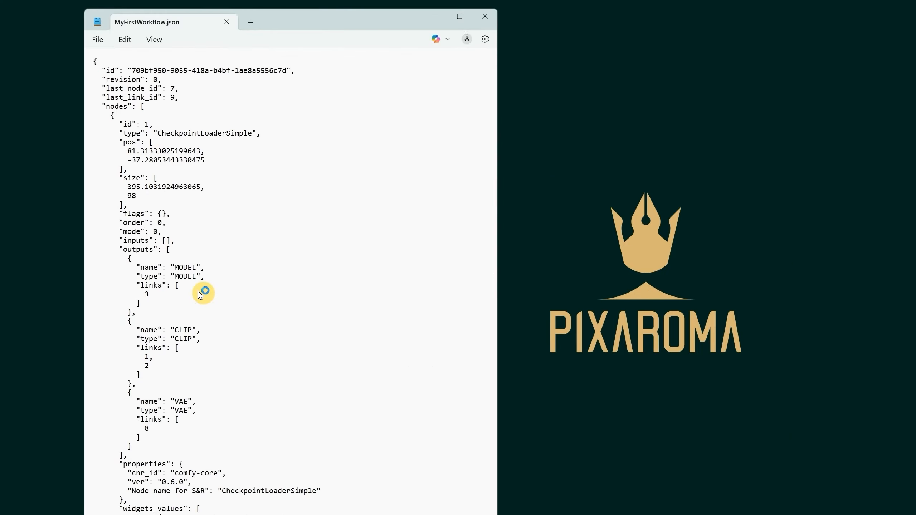
{"action": "scroll", "coordinate": [259, 141], "scroll_direction": "down", "scroll_amount": 6}
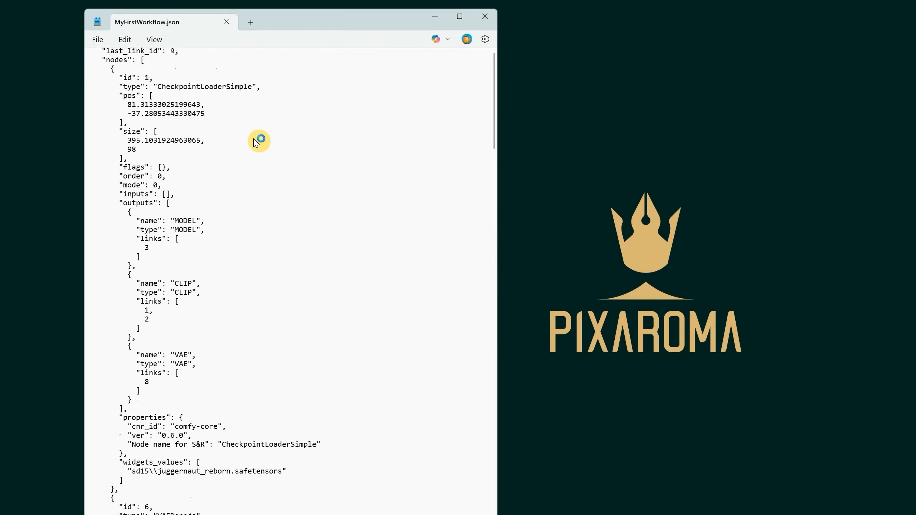
{"action": "scroll", "coordinate": [306, 207], "scroll_direction": "down", "scroll_amount": 6}
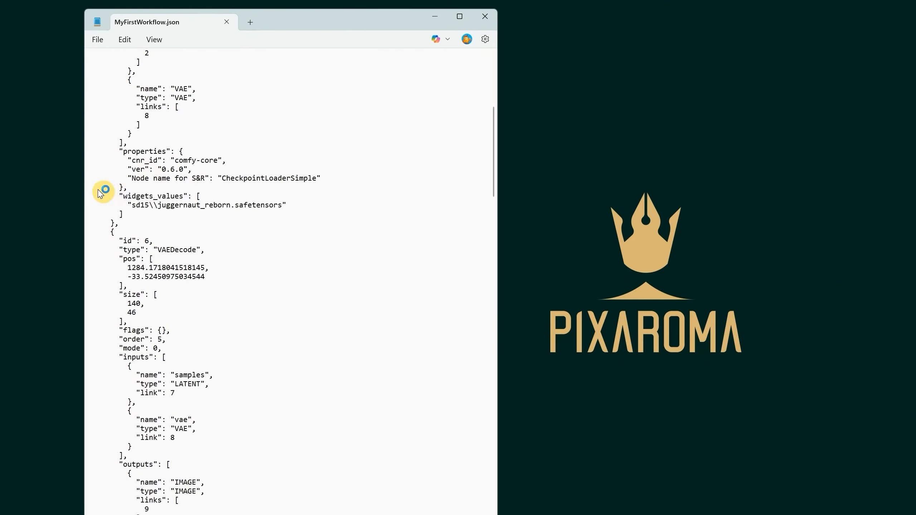
{"action": "left_click_drag", "start_coordinate": [128, 205], "coordinate": [290, 207]}
{"action": "scroll", "coordinate": [299, 245], "scroll_direction": "down", "scroll_amount": 2}
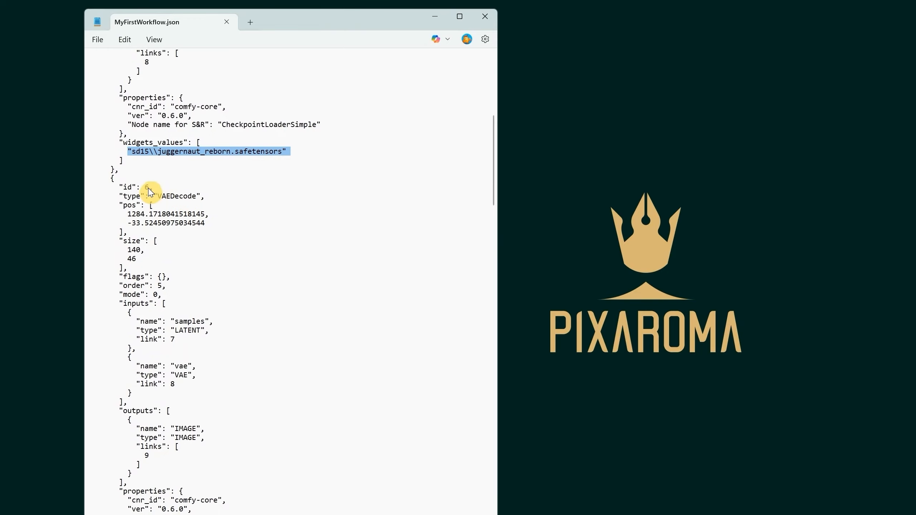
Step: Read through the remaining node, prompt and link entries from VAEDecode to the end of the JSON file, and close Notepad
{"action": "left_click_drag", "start_coordinate": [154, 196], "coordinate": [186, 191]}
{"action": "left_click", "coordinate": [256, 246]}
{"action": "scroll", "coordinate": [256, 235], "scroll_direction": "down", "scroll_amount": 10}
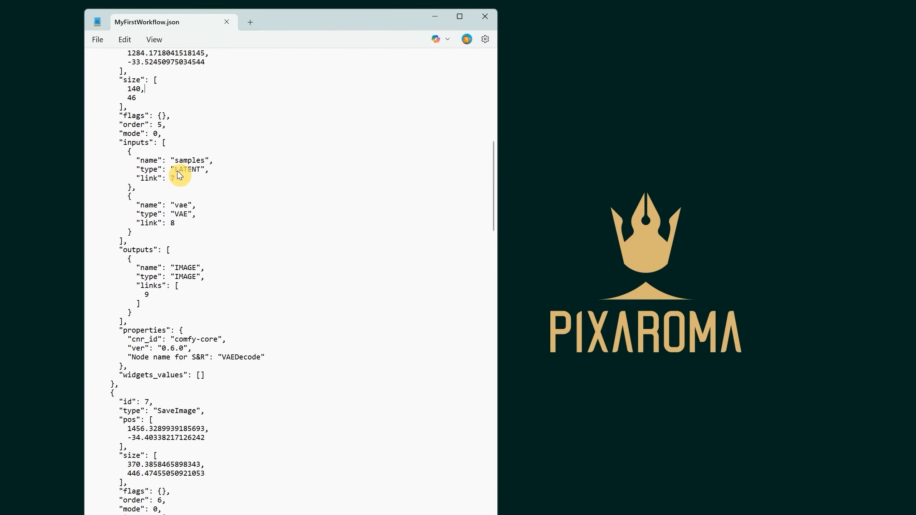
{"action": "scroll", "coordinate": [256, 229], "scroll_direction": "down", "scroll_amount": 9}
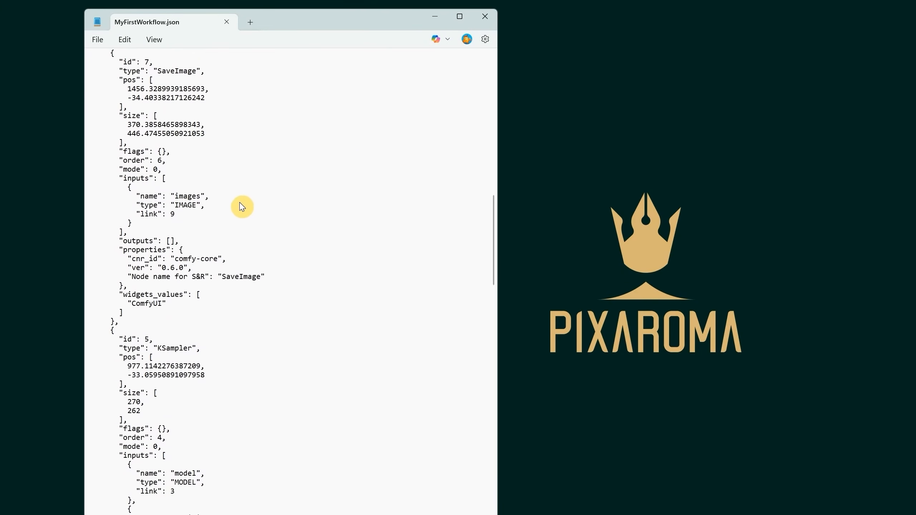
{"action": "scroll", "coordinate": [205, 183], "scroll_direction": "down", "scroll_amount": 20}
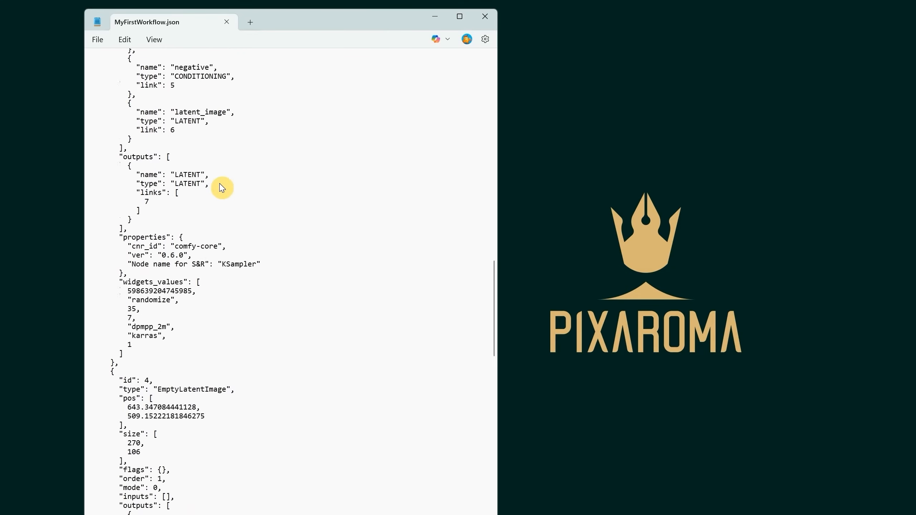
{"action": "scroll", "coordinate": [221, 188], "scroll_direction": "down", "scroll_amount": 20}
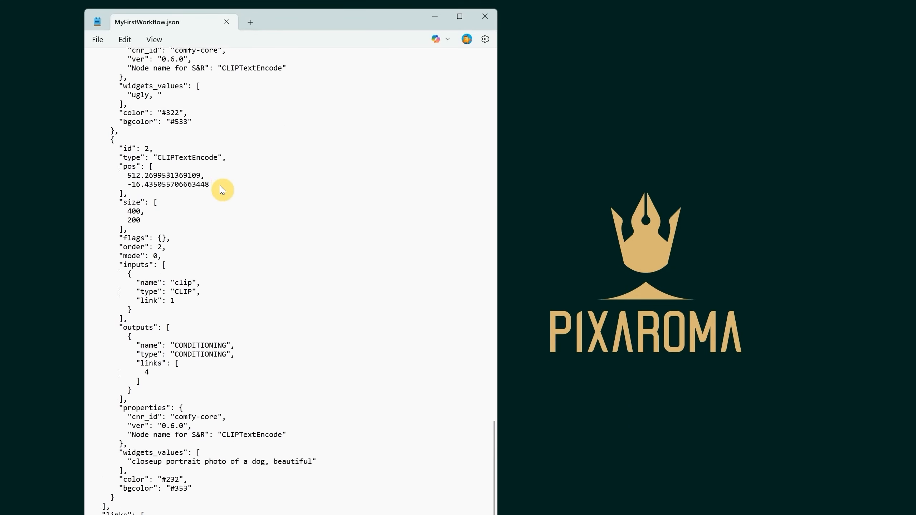
{"action": "scroll", "coordinate": [222, 190], "scroll_direction": "down", "scroll_amount": 17}
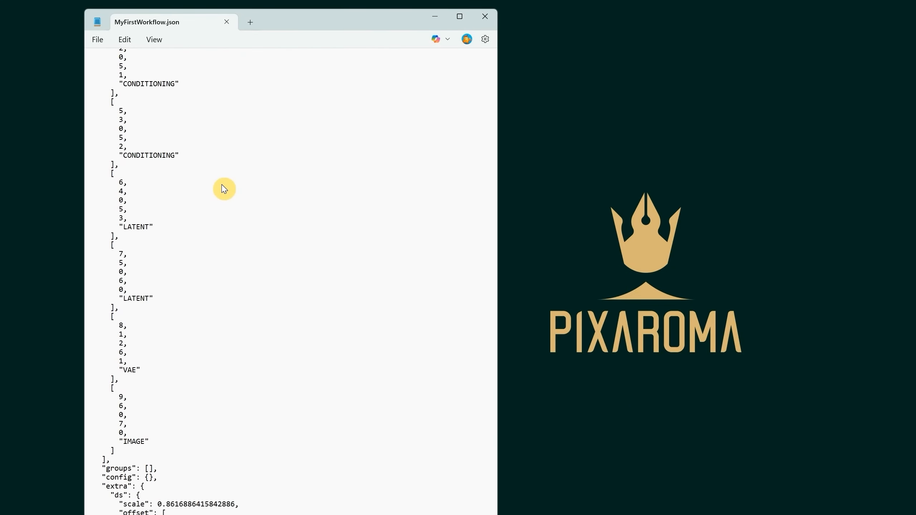
{"action": "left_click", "coordinate": [484, 16]}
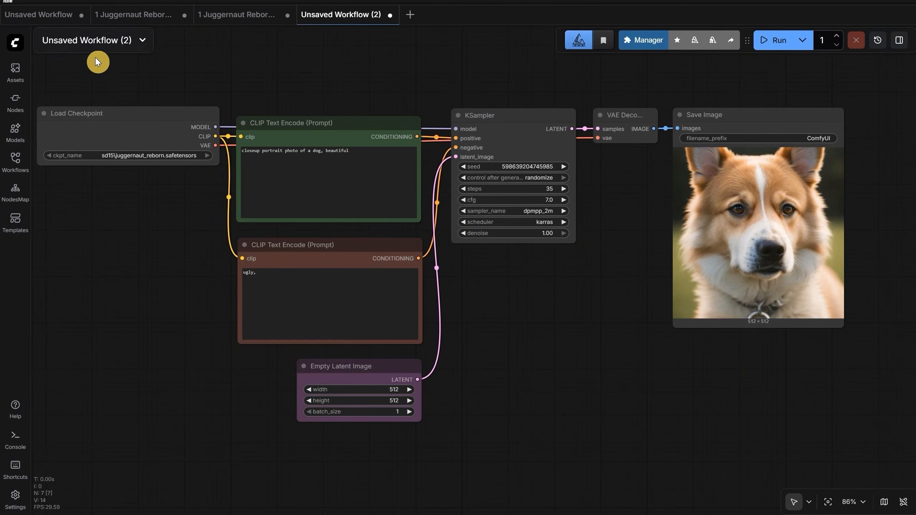
Step: Back in ComfyUI, check the list of saved workflows, save the current workflow as MyWorkflow2 and reopen the list
{"action": "left_click", "coordinate": [15, 159]}
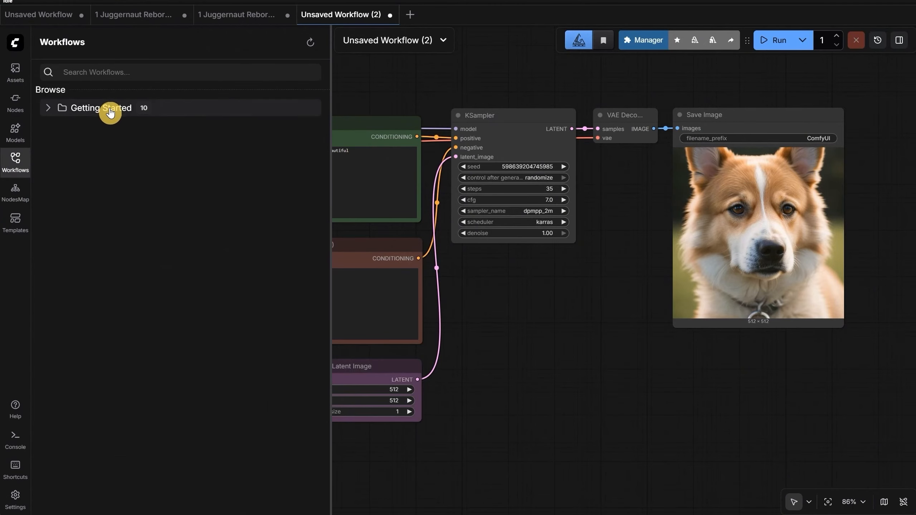
{"action": "left_click", "coordinate": [15, 168]}
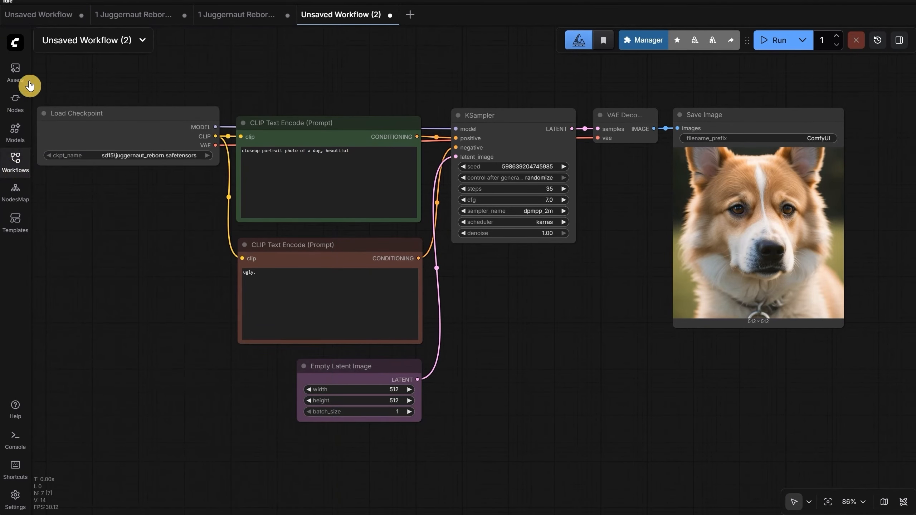
{"action": "left_click", "coordinate": [15, 44]}
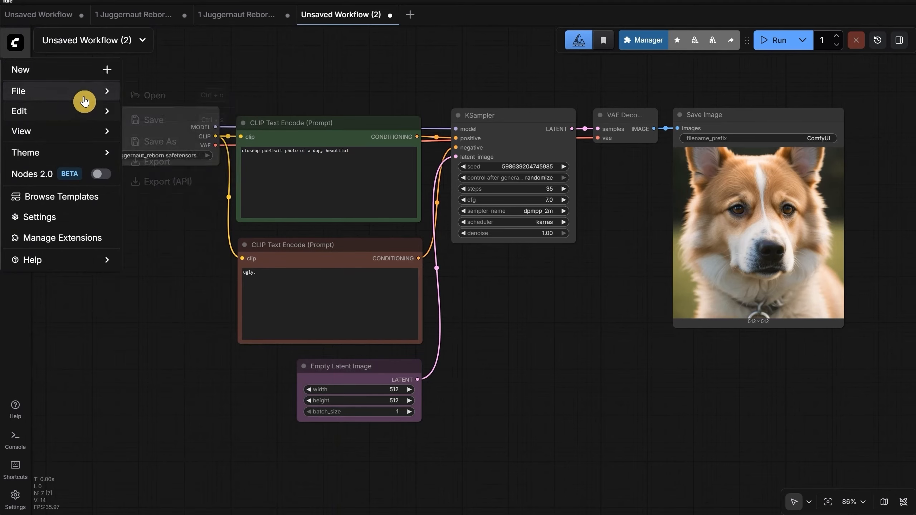
{"action": "left_click", "coordinate": [82, 95]}
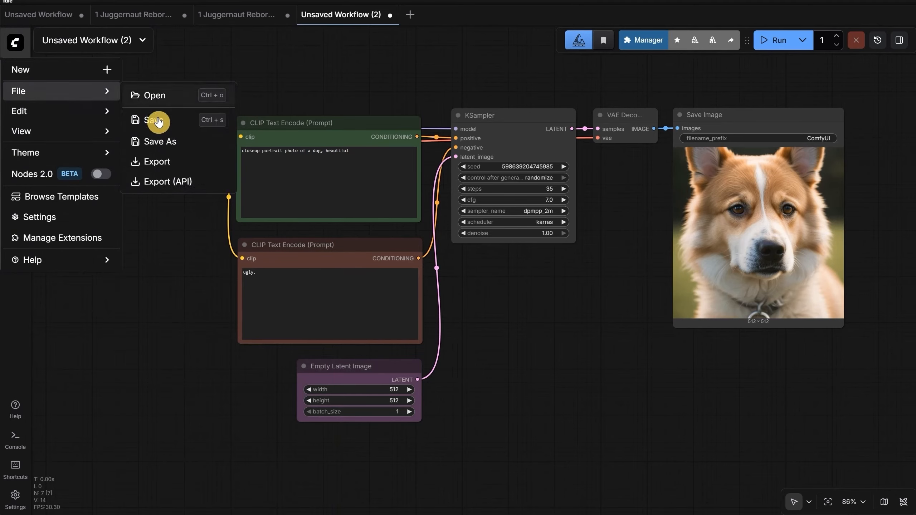
{"action": "left_click", "coordinate": [166, 142]}
{"action": "type", "text": "MyWorkflow2"}
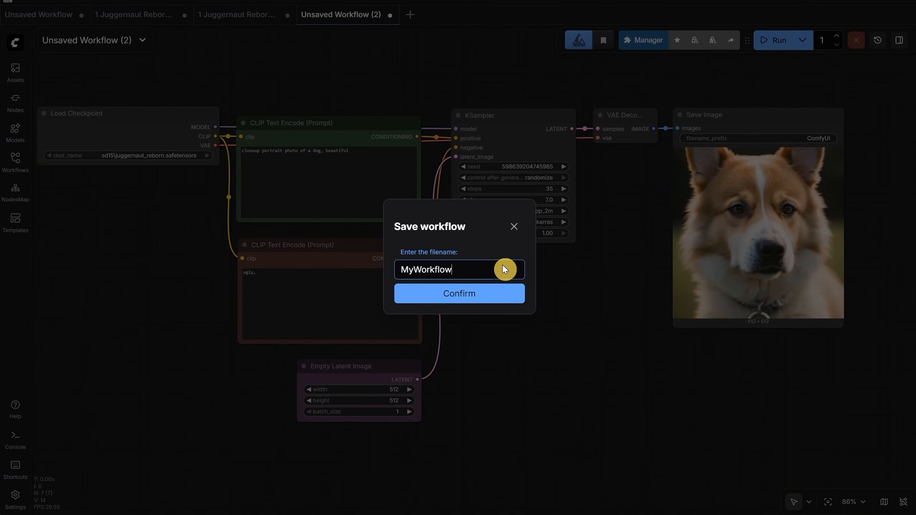
{"action": "left_click", "coordinate": [463, 294]}
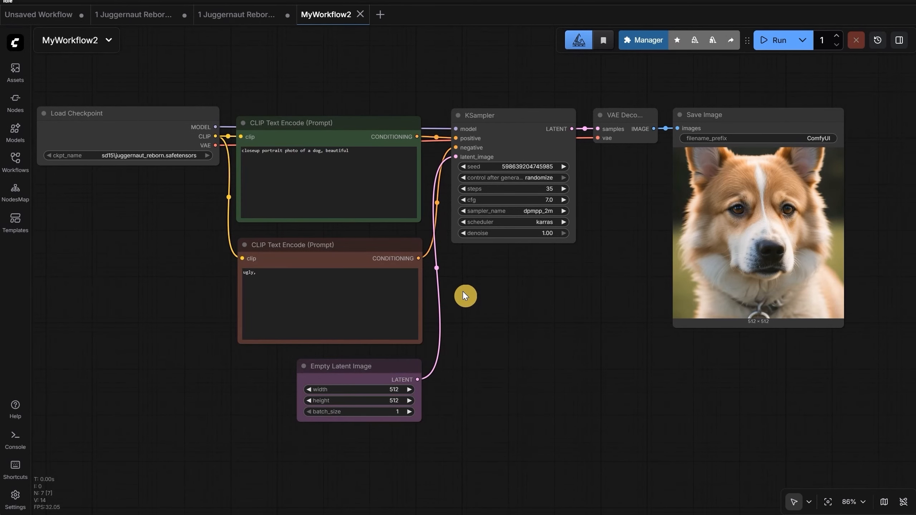
{"action": "left_click", "coordinate": [15, 161]}
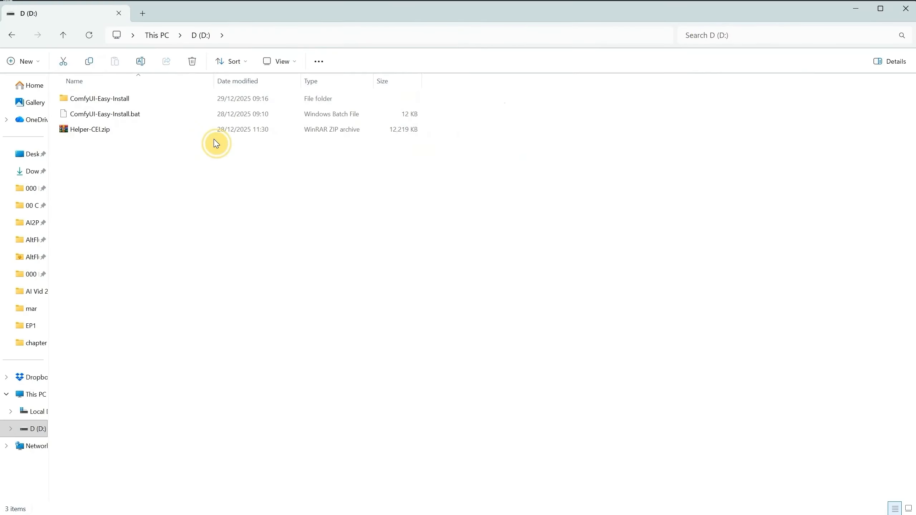
Step: Switch to File Explorer, open D:\ComfyUI\ComfyUI-Easy-Install\ComfyUI\user\default\workflows and locate the Getting Started folder and MyWorkflow2.json
{"action": "double_click", "coordinate": [137, 98]}
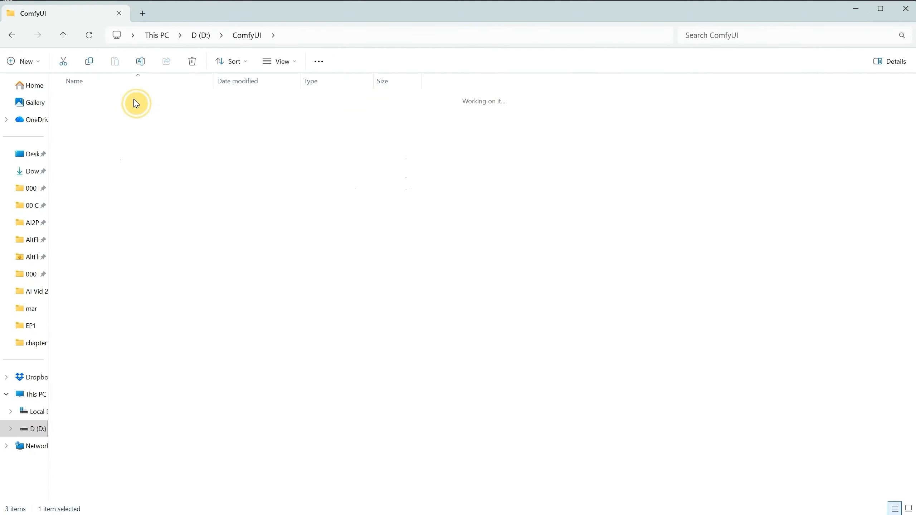
{"action": "double_click", "coordinate": [136, 103]}
{"action": "double_click", "coordinate": [127, 115]}
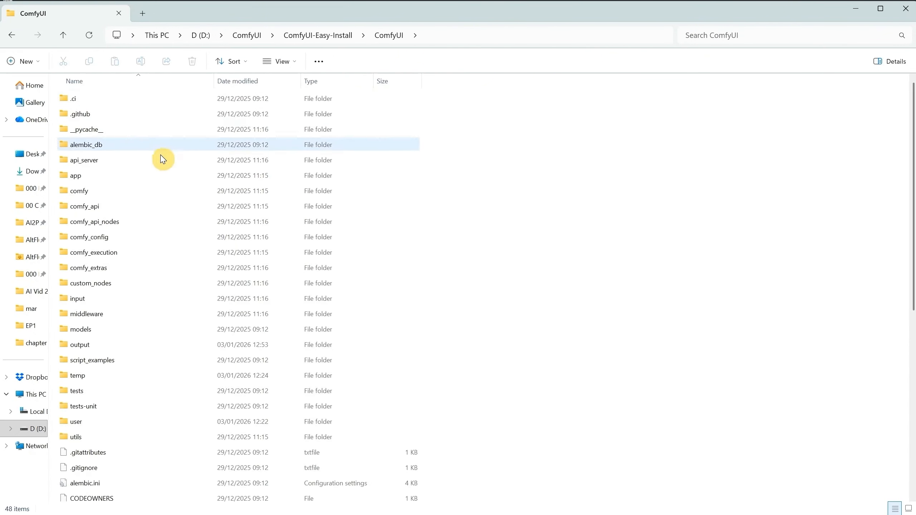
{"action": "double_click", "coordinate": [77, 422]}
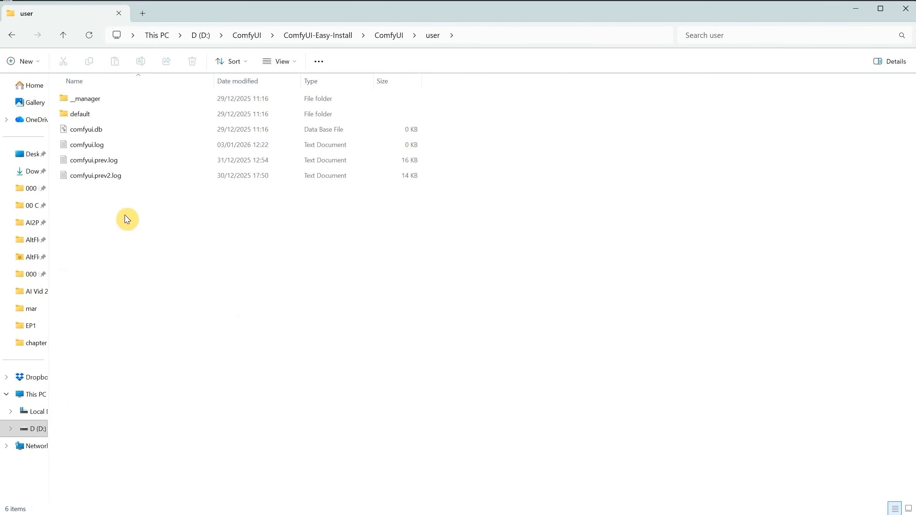
{"action": "double_click", "coordinate": [104, 114]}
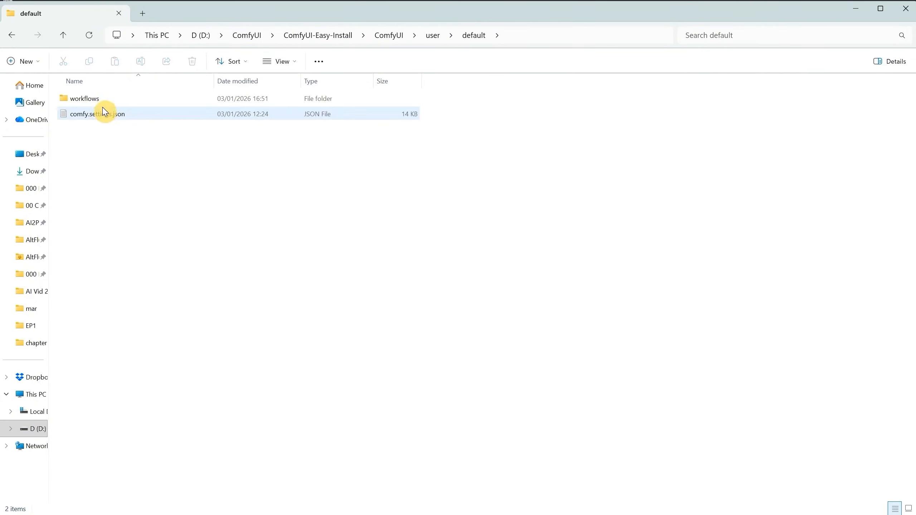
{"action": "double_click", "coordinate": [103, 99]}
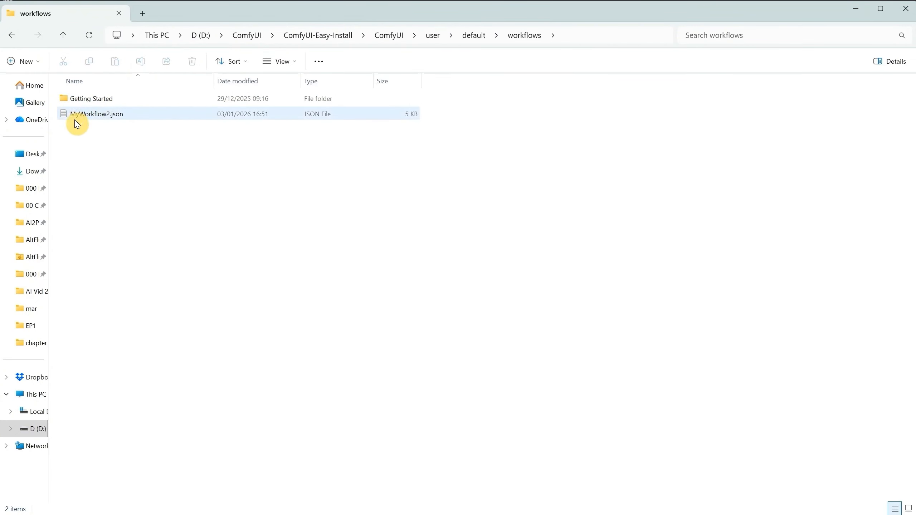
{"action": "left_click", "coordinate": [111, 120]}
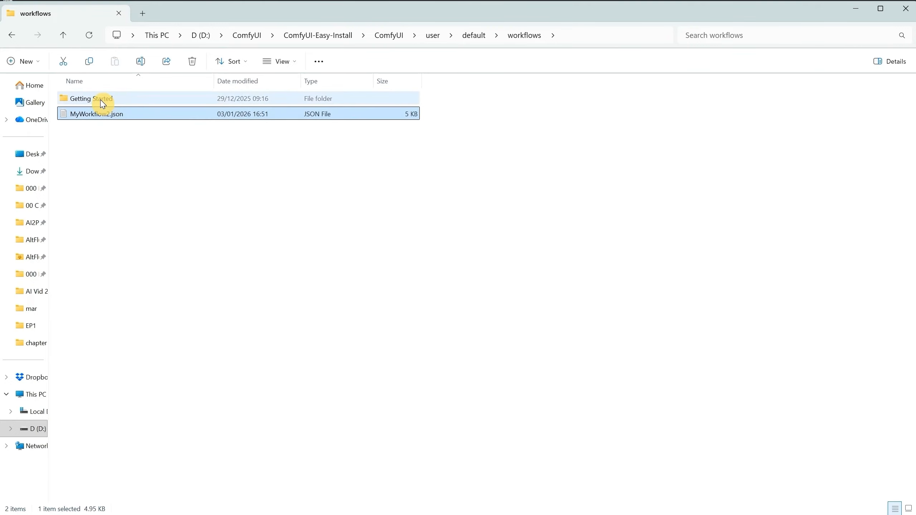
{"action": "left_click", "coordinate": [102, 103]}
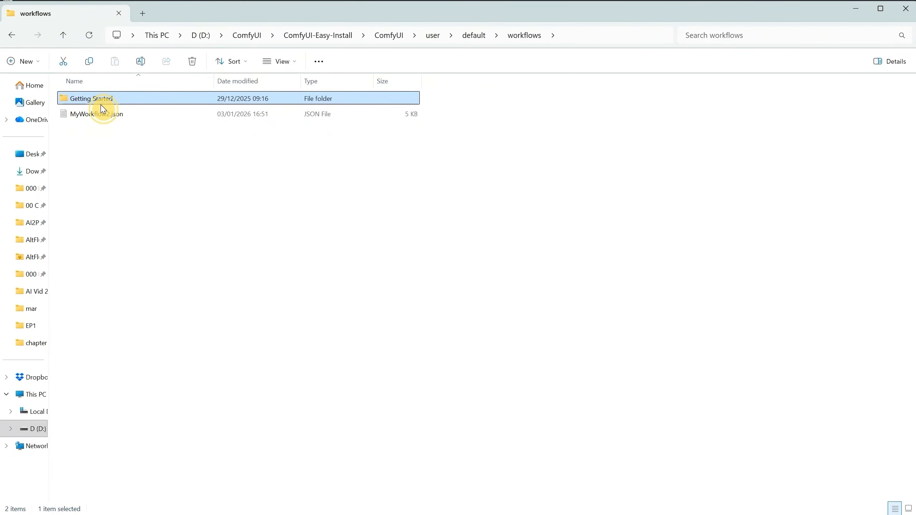
{"action": "left_click", "coordinate": [102, 114]}
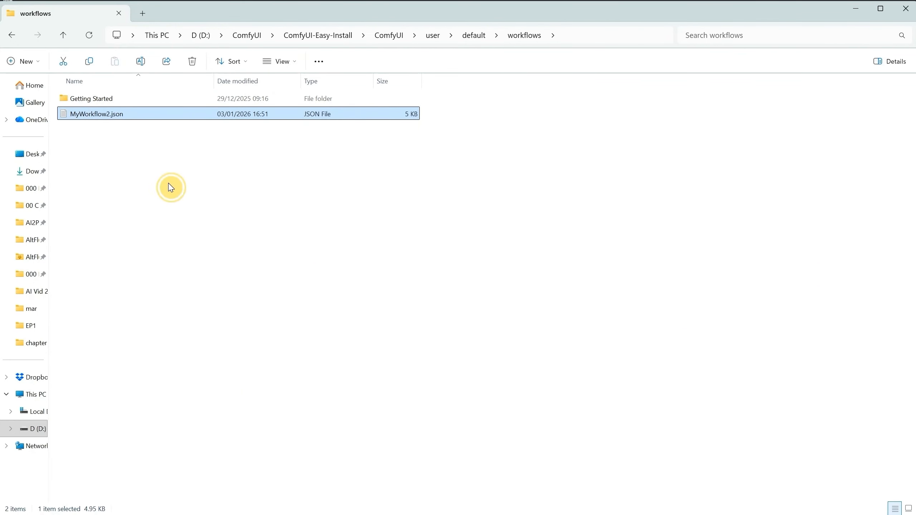
Step: Create a folder named MyWorkflows in the workflows directory and move MyWorkflow2.json into it
{"action": "right_click", "coordinate": [129, 195]}
{"action": "mouse_move", "coordinate": [253, 394]}
{"action": "left_click", "coordinate": [288, 394]}
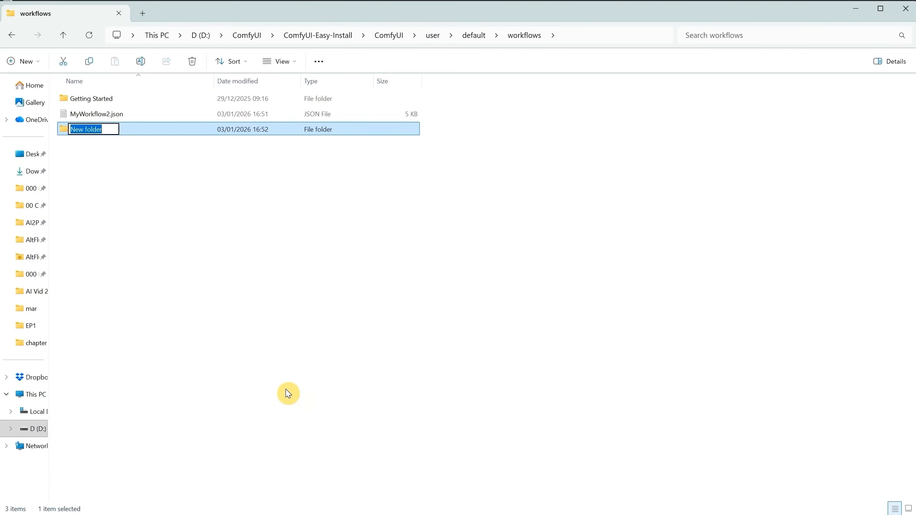
{"action": "type", "text": "MyWor"}
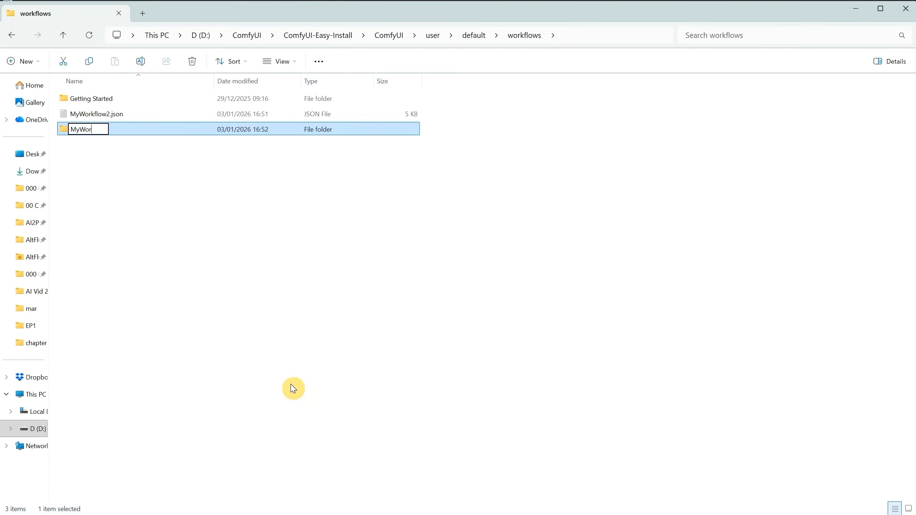
{"action": "type", "text": "kflows"}
{"action": "key", "text": "Return"}
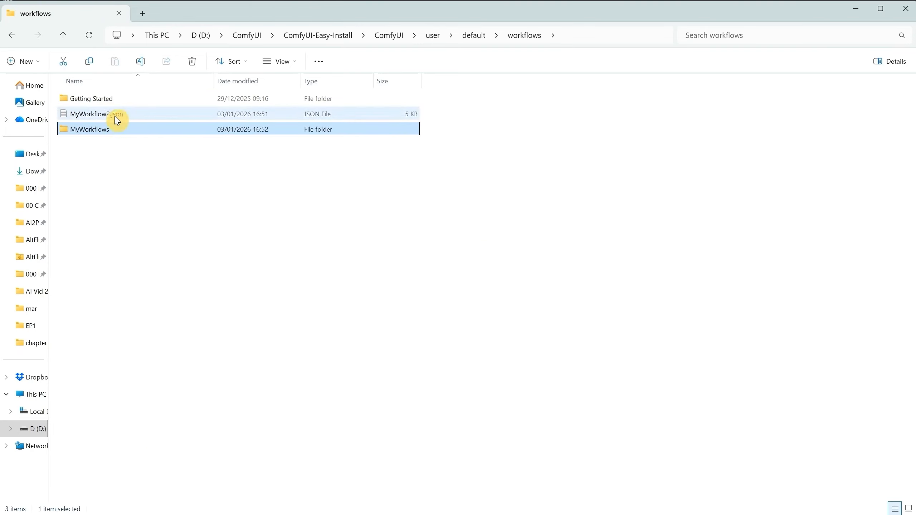
{"action": "left_click_drag", "start_coordinate": [117, 121], "coordinate": [108, 130]}
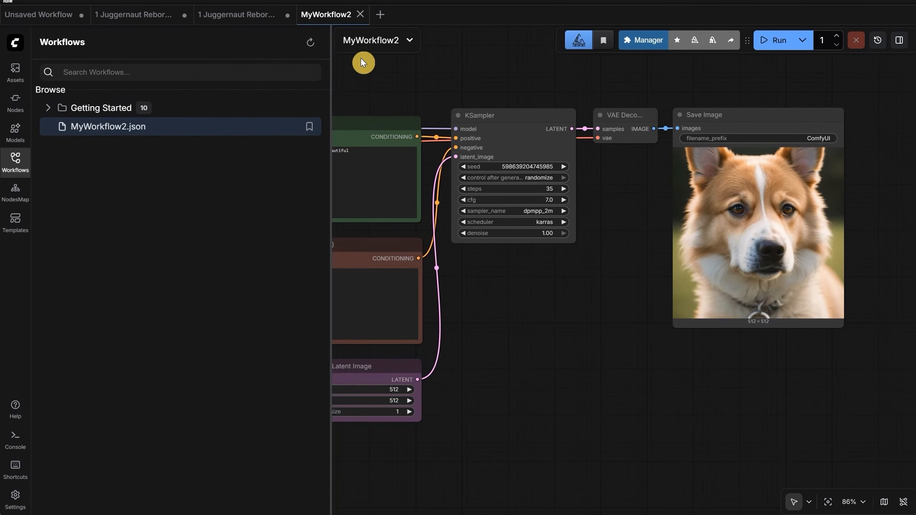
Step: Back in ComfyUI, refresh the saved workflows list and look through the contents of the MyWorkflows and Getting Started folders
{"action": "left_click", "coordinate": [314, 45]}
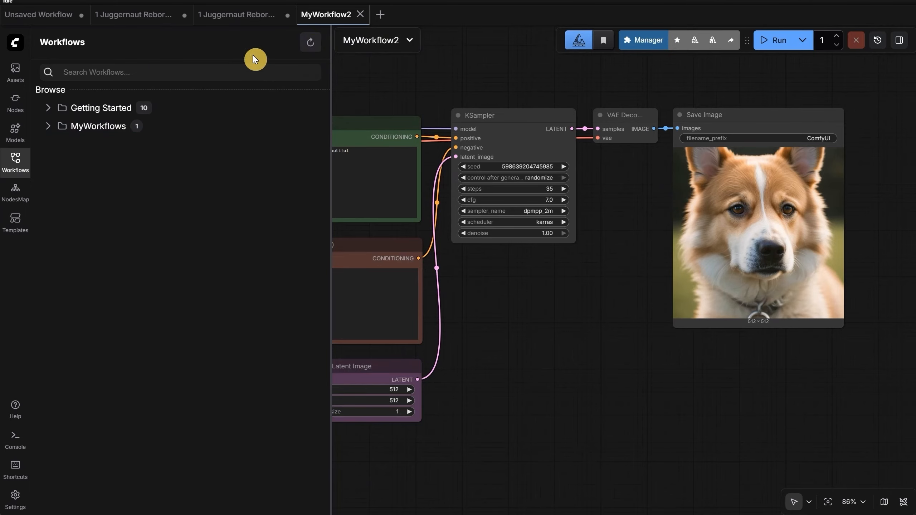
{"action": "left_click", "coordinate": [46, 131]}
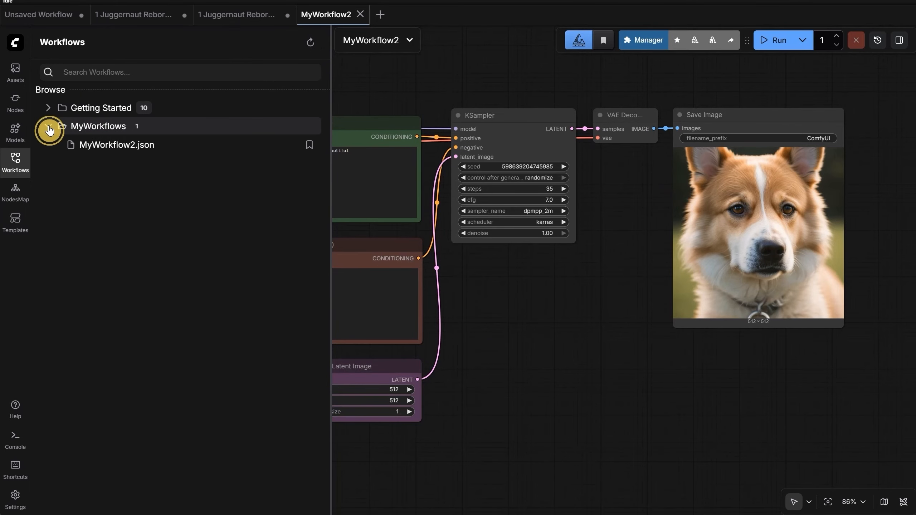
{"action": "left_click", "coordinate": [105, 152]}
{"action": "left_click", "coordinate": [48, 108]}
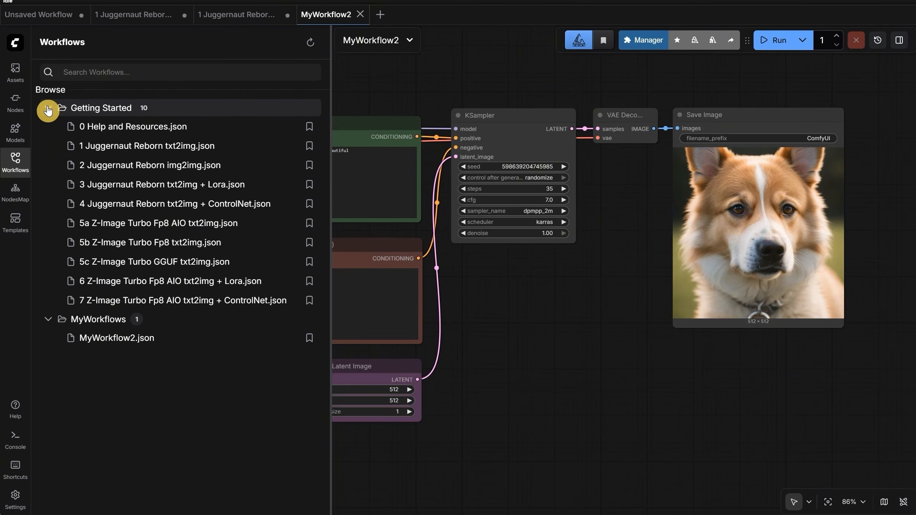
{"action": "left_click", "coordinate": [48, 110]}
{"action": "left_click", "coordinate": [46, 129]}
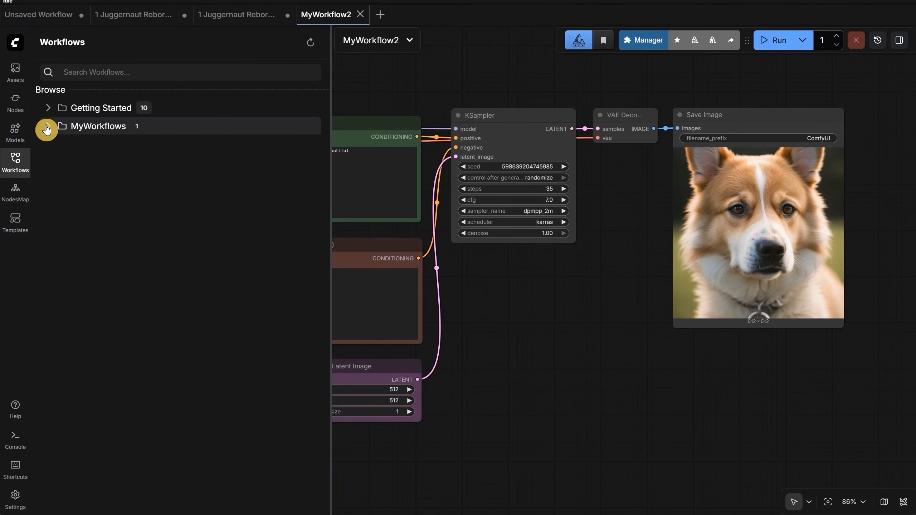
{"action": "left_click", "coordinate": [47, 129]}
{"action": "left_click", "coordinate": [147, 152]}
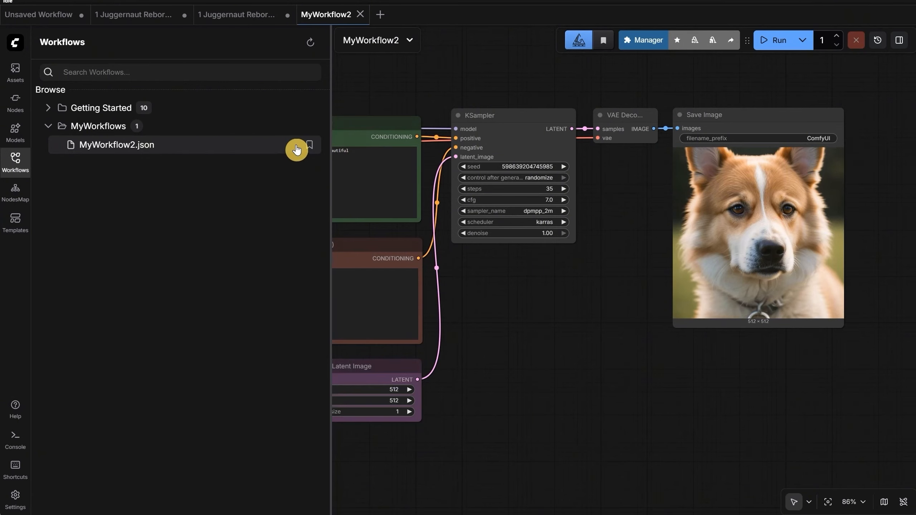
Step: Bookmark MyWorkflow2.json in the workflows list, remove the bookmark again and close the list
{"action": "left_click", "coordinate": [309, 145]}
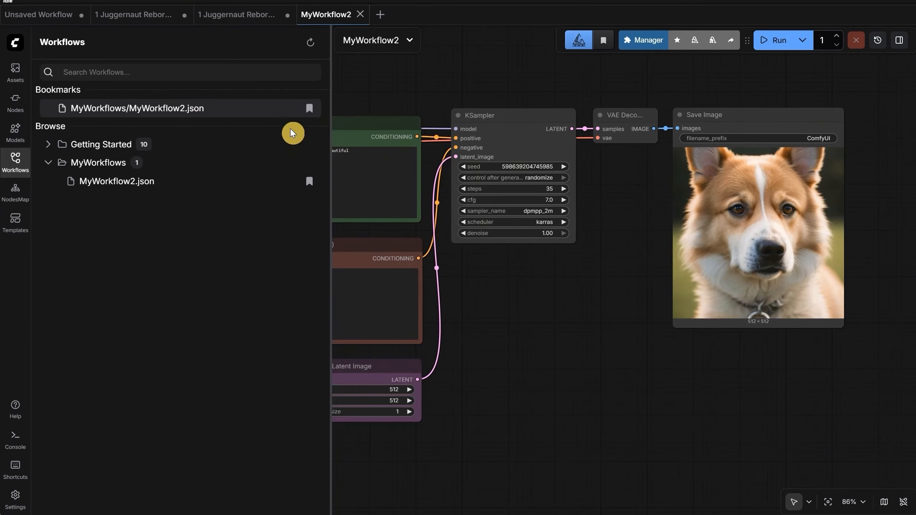
{"action": "left_click", "coordinate": [309, 111]}
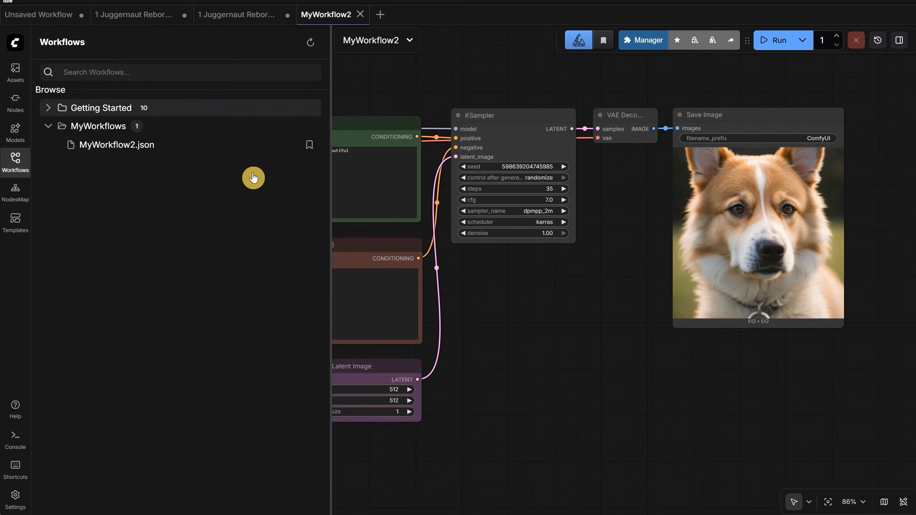
{"action": "left_click", "coordinate": [15, 165]}
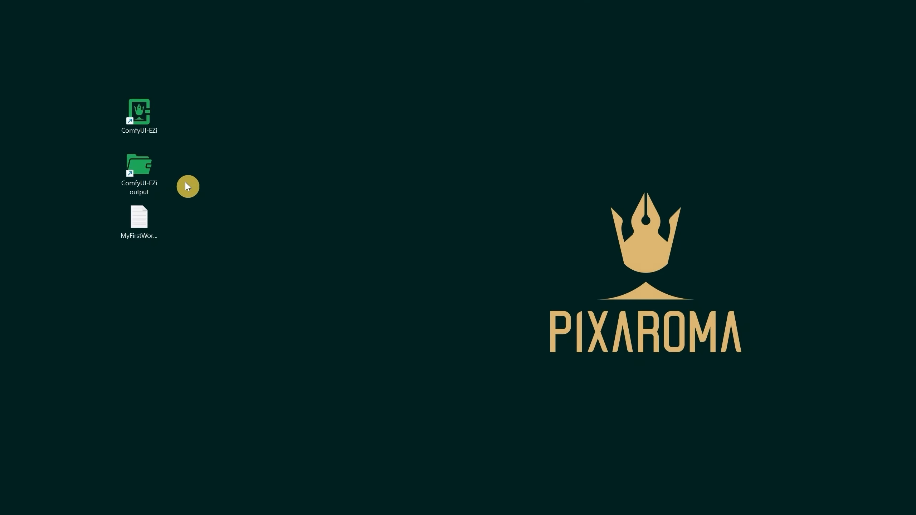
Step: From the desktop, open the ComfyUI-EZi output folder and open the image ComfyUI_00062_.png in Notepad
{"action": "double_click", "coordinate": [148, 175]}
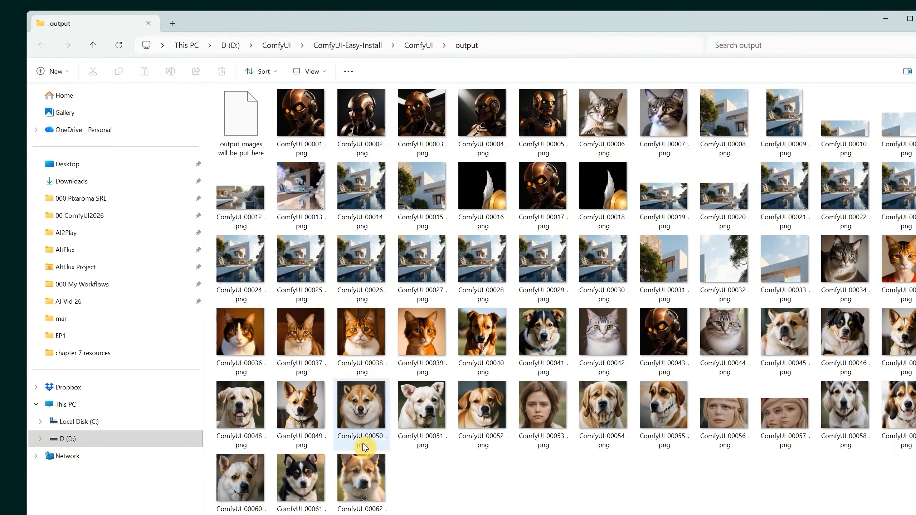
{"action": "left_click", "coordinate": [369, 492]}
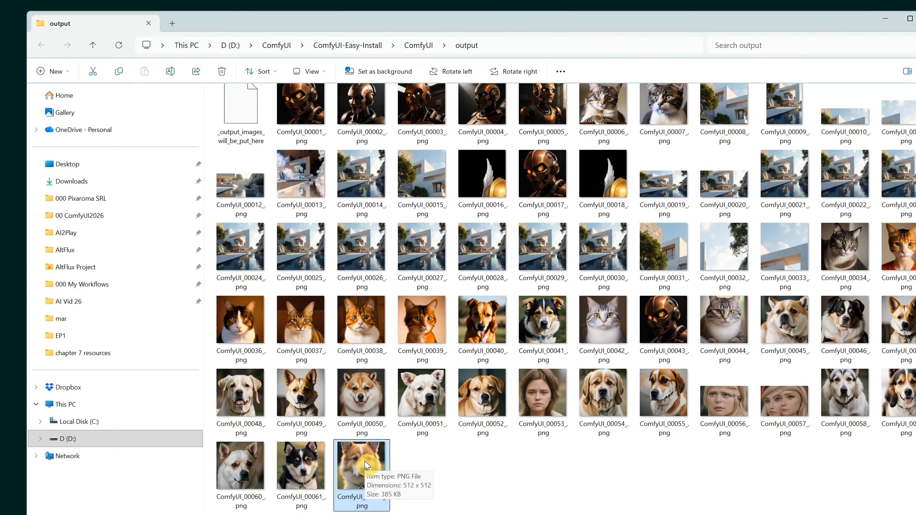
{"action": "double_click", "coordinate": [361, 467]}
{"action": "right_click", "coordinate": [359, 468]}
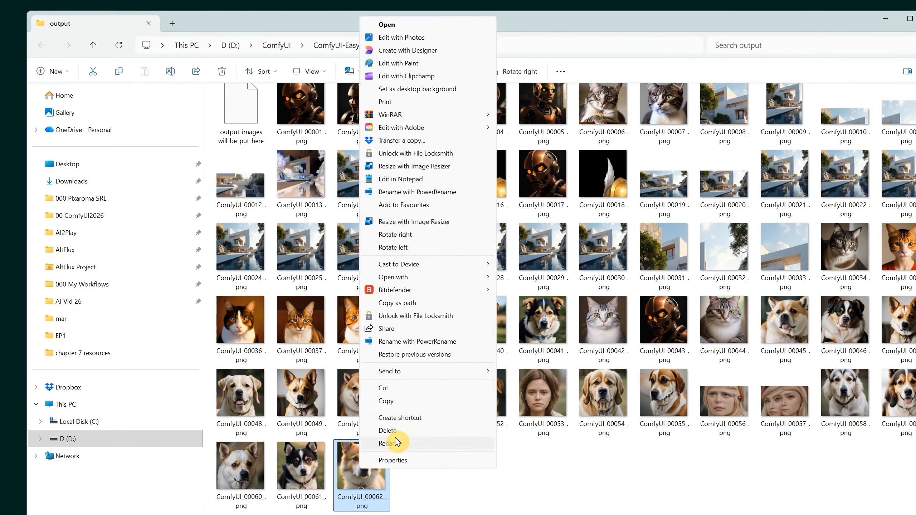
{"action": "left_click", "coordinate": [407, 184]}
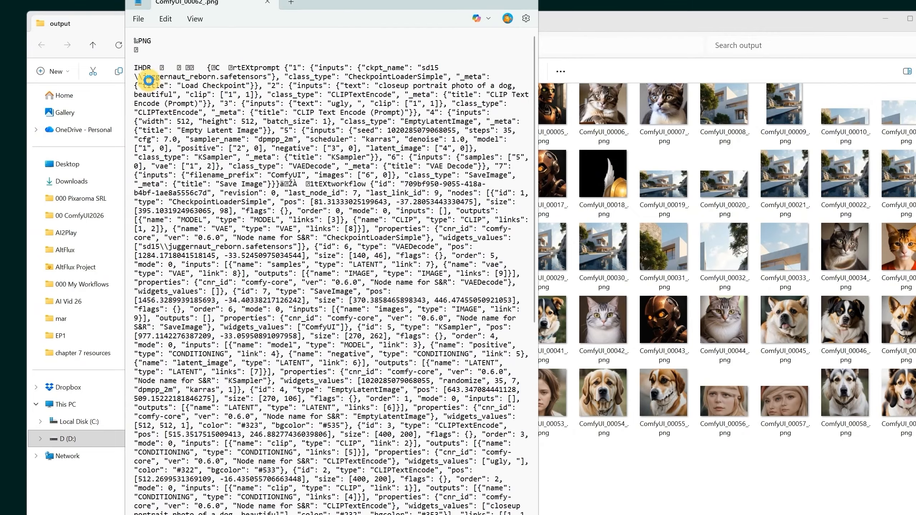
Step: Read the checkpoint, prompt and workflow data embedded in the PNG's text, and close Notepad
{"action": "left_click_drag", "start_coordinate": [148, 80], "coordinate": [299, 79]}
{"action": "left_click", "coordinate": [316, 122]}
{"action": "scroll", "coordinate": [328, 177], "scroll_direction": "down", "scroll_amount": 6}
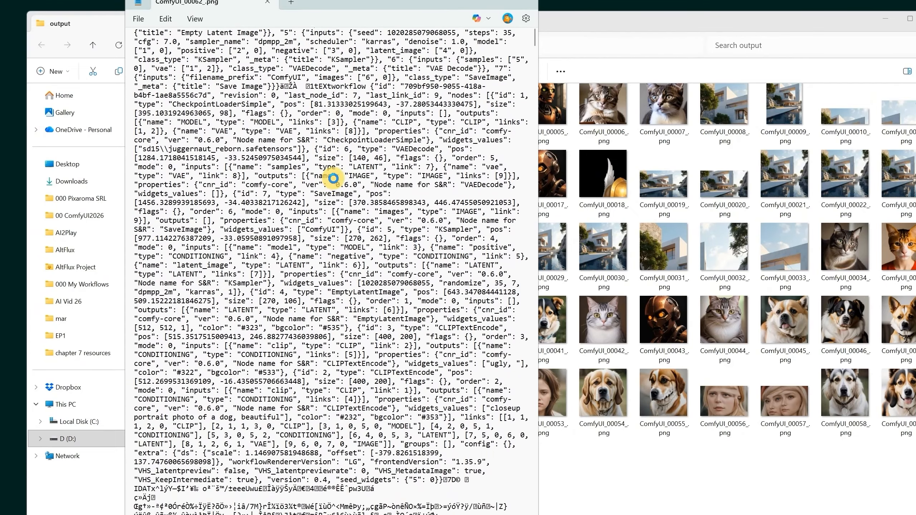
{"action": "scroll", "coordinate": [266, 266], "scroll_direction": "down", "scroll_amount": 3}
{"action": "scroll", "coordinate": [268, 260], "scroll_direction": "down", "scroll_amount": 2}
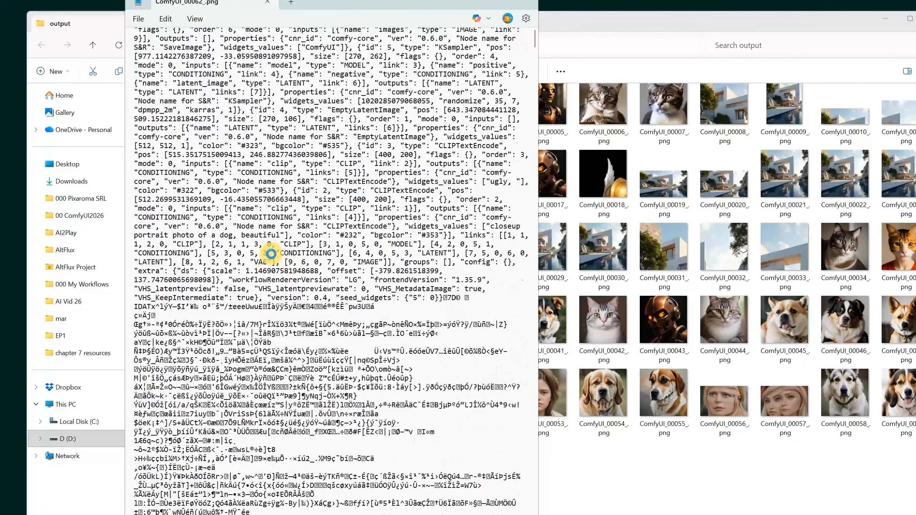
{"action": "scroll", "coordinate": [271, 254], "scroll_direction": "down", "scroll_amount": 4}
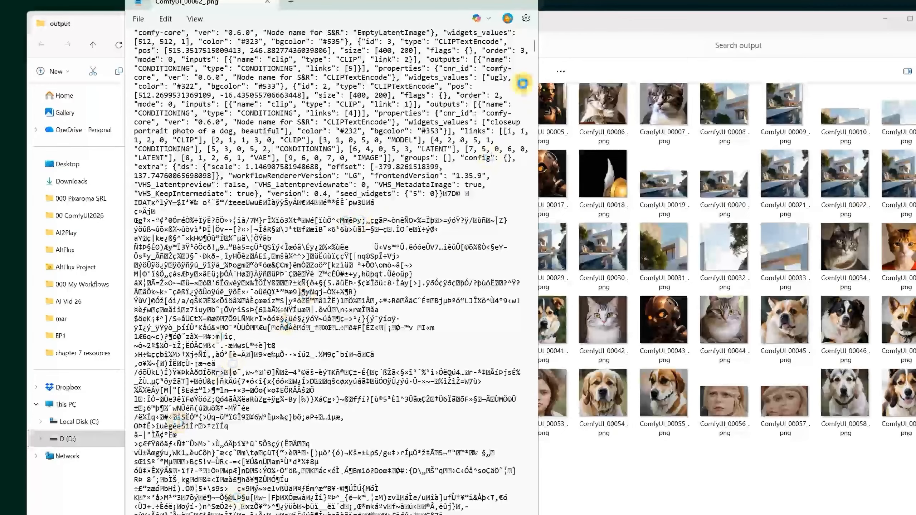
{"action": "left_click", "coordinate": [526, 1]}
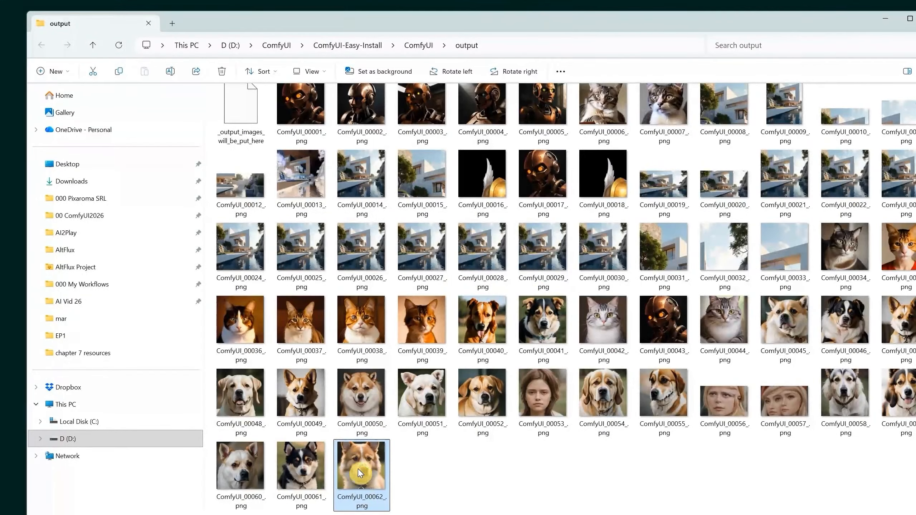
Step: Load the workflow embedded in ComfyUI_00062_.png onto the ComfyUI canvas and bring all its nodes into view
{"action": "left_click_drag", "start_coordinate": [360, 469], "coordinate": [522, 329]}
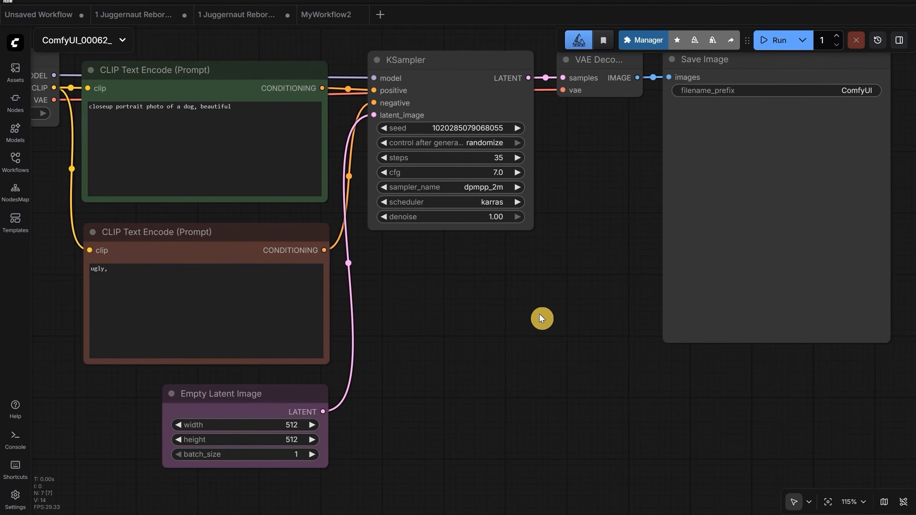
{"action": "scroll", "coordinate": [540, 314], "scroll_direction": "down", "scroll_amount": 3}
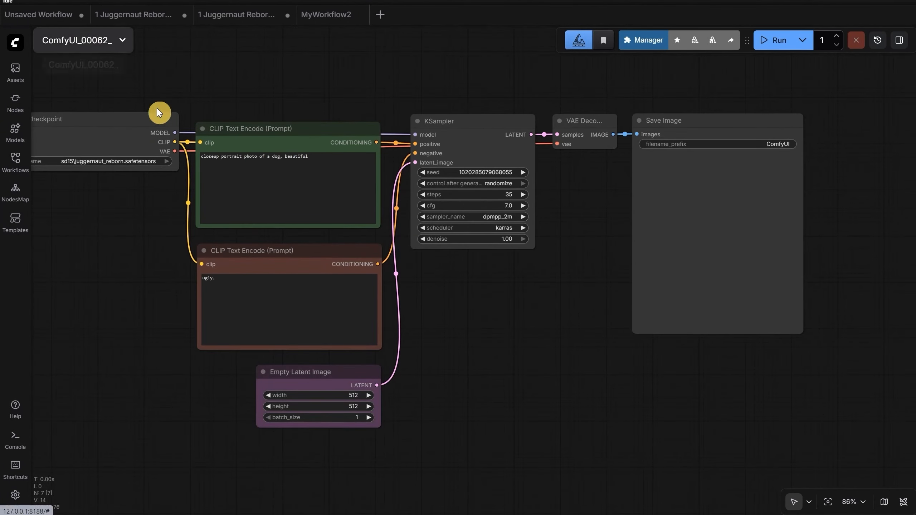
{"action": "left_click_drag", "start_coordinate": [117, 258], "coordinate": [165, 246]}
{"action": "left_click", "coordinate": [776, 40]}
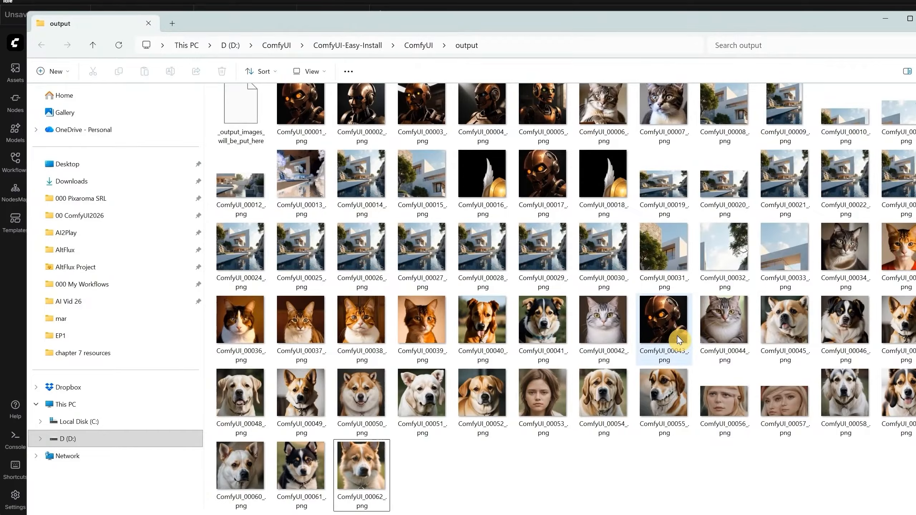
Step: Load the workflow embedded in ComfyUI_00043_.png into ComfyUI, run it and check the output folder for the generated image
{"action": "left_click", "coordinate": [667, 322]}
{"action": "left_click_drag", "start_coordinate": [667, 325], "coordinate": [532, 340]}
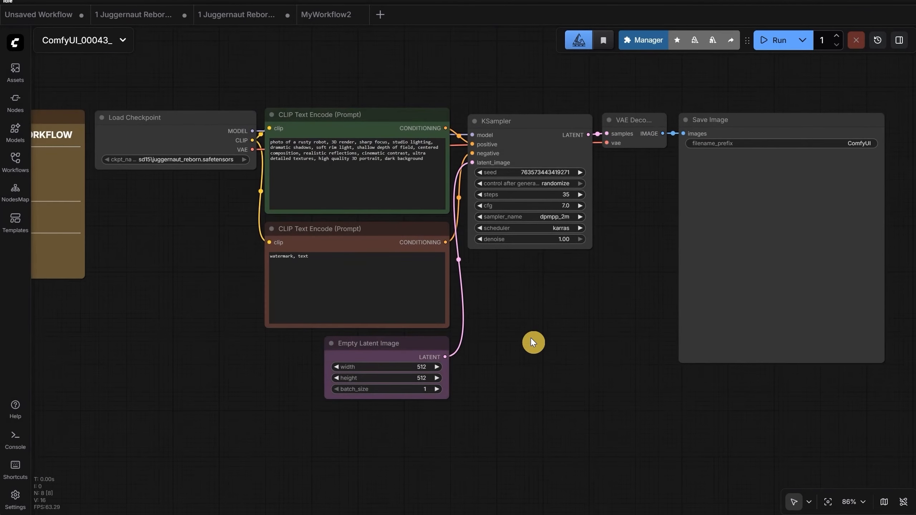
{"action": "key", "text": "ctrl+Return"}
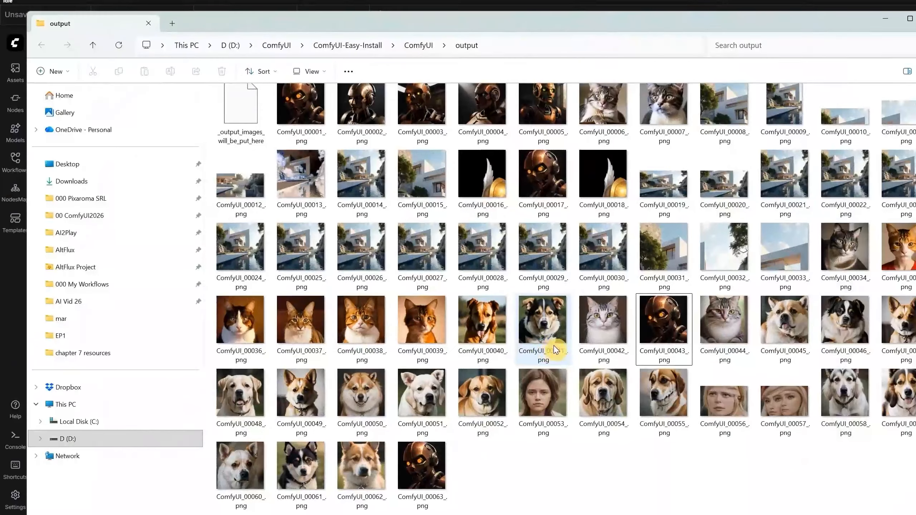
{"action": "scroll", "coordinate": [789, 242], "scroll_direction": "up", "scroll_amount": 1}
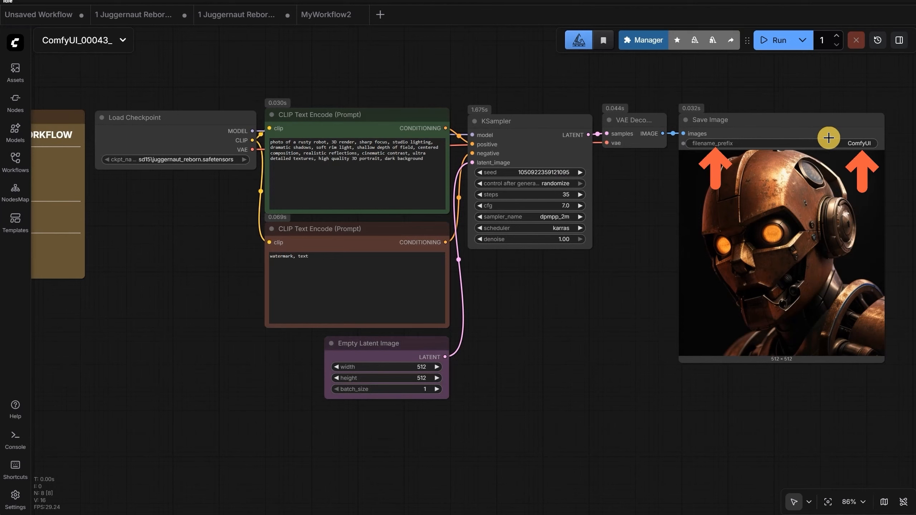
Step: Set the Save Image filename prefix to pixa, run the workflow and check the output folder for the generated file
{"action": "left_click", "coordinate": [855, 144]}
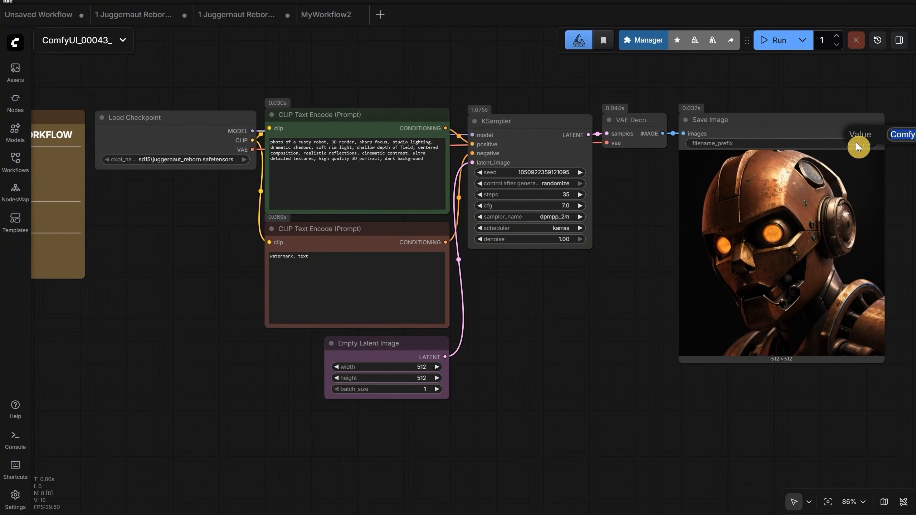
{"action": "type", "text": "pixa"}
{"action": "key", "text": "Return"}
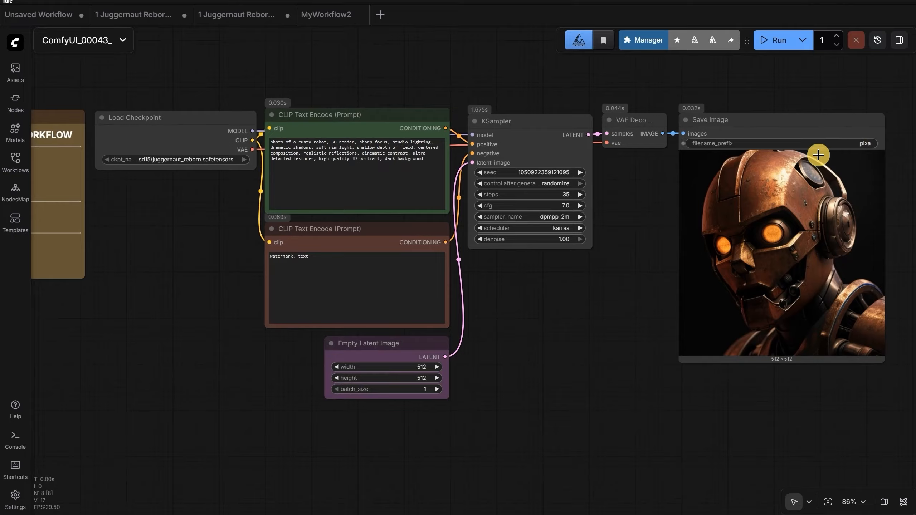
{"action": "left_click", "coordinate": [778, 42]}
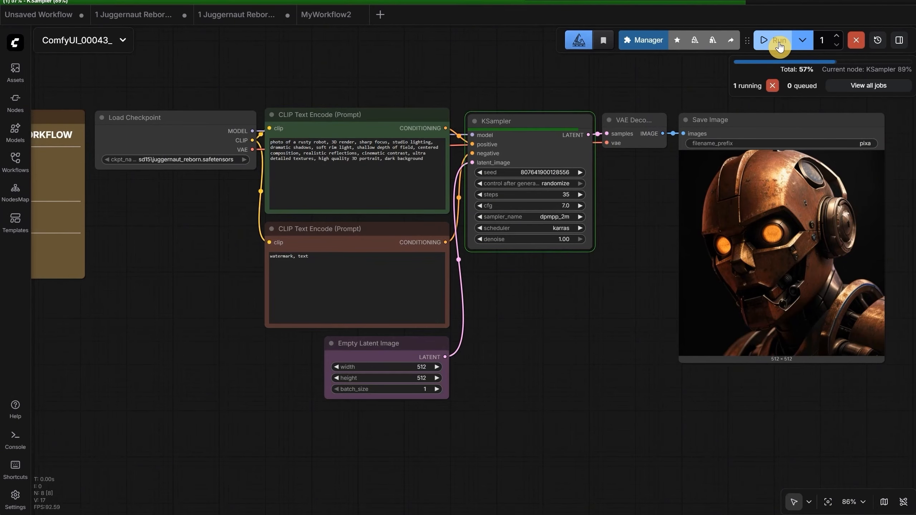
{"action": "key", "text": "alt+Tab"}
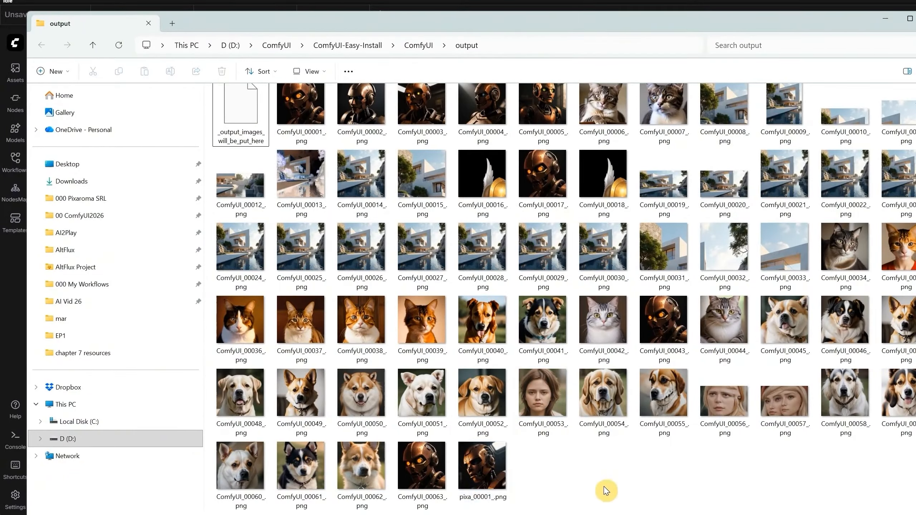
{"action": "key", "text": "alt+Tab"}
Step: Add a subfolder to the Save Image filename prefix by changing it to myimages/pixa
{"action": "mouse_move", "coordinate": [443, 164]}
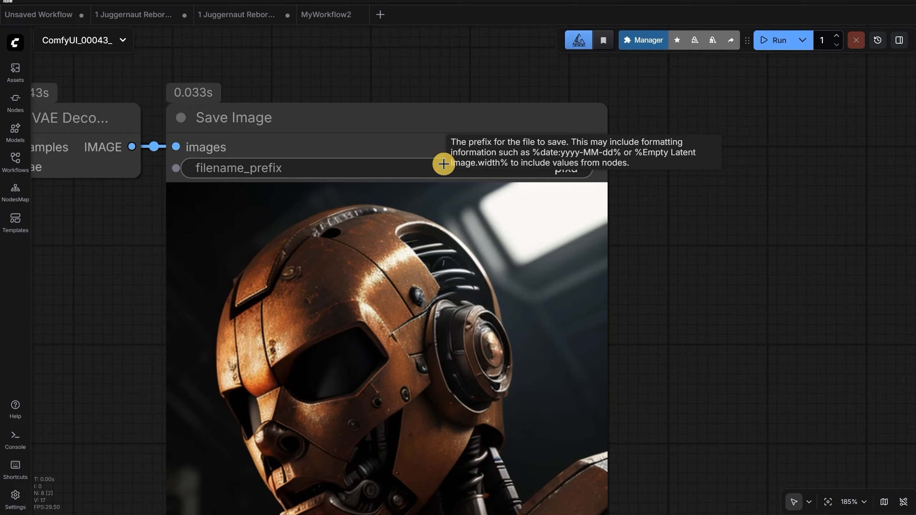
{"action": "left_click", "coordinate": [444, 164]}
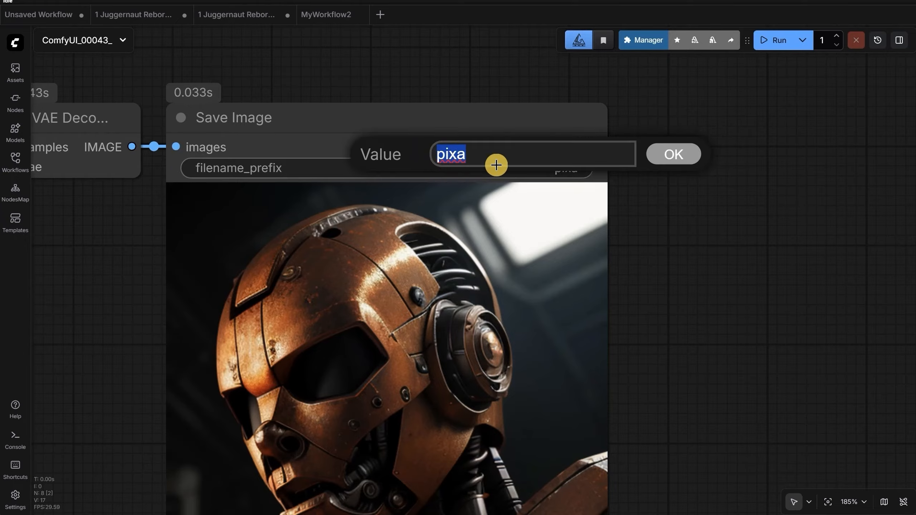
{"action": "left_click", "coordinate": [484, 158]}
{"action": "left_click", "coordinate": [444, 160]}
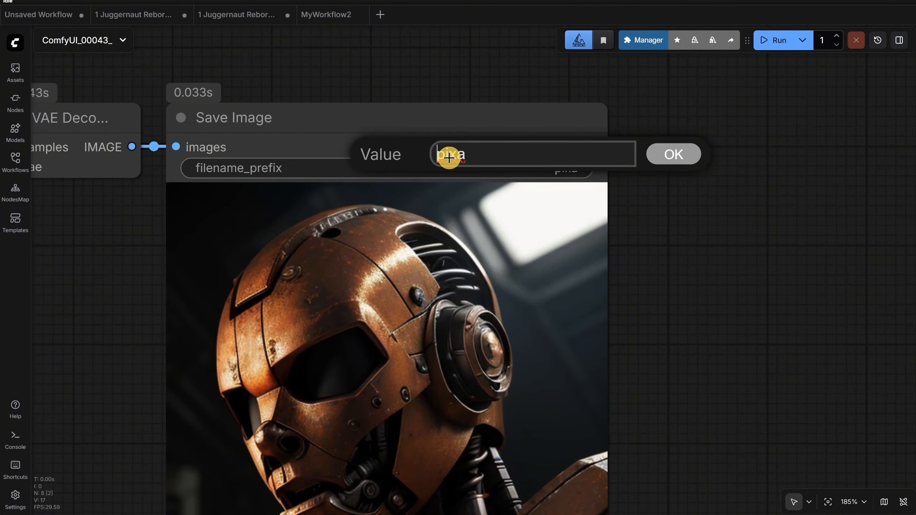
{"action": "type", "text": "myimages/"}
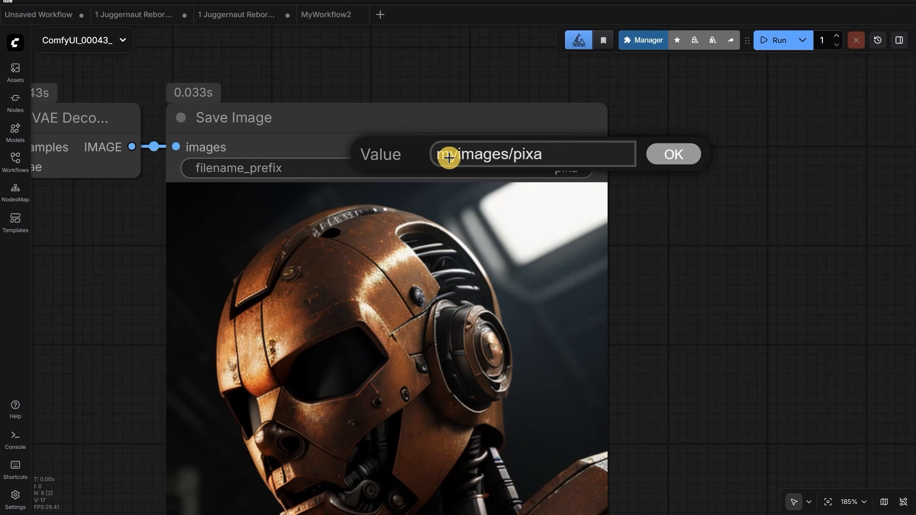
{"action": "left_click", "coordinate": [681, 159]}
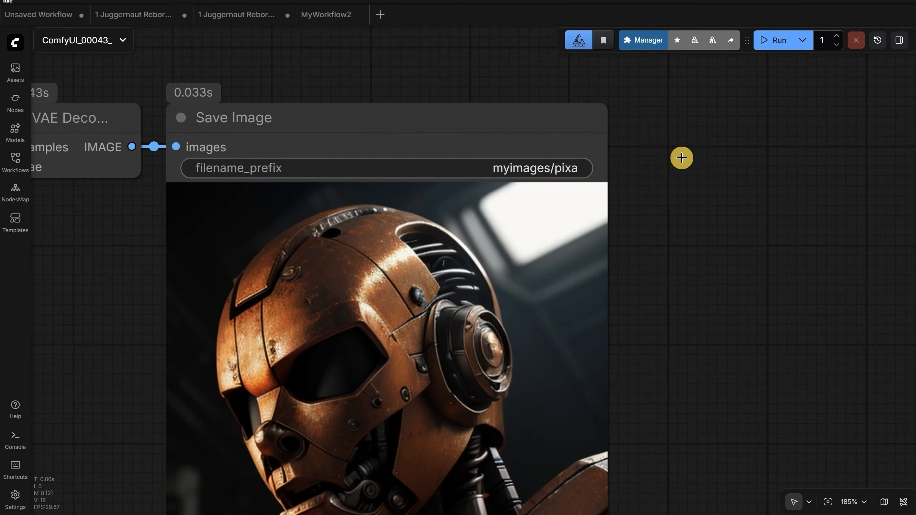
Step: Run the workflow twice and check the myimages subfolder of the output folder for the generated images
{"action": "left_click", "coordinate": [775, 51]}
{"action": "scroll", "coordinate": [710, 141], "scroll_direction": "down", "scroll_amount": 2}
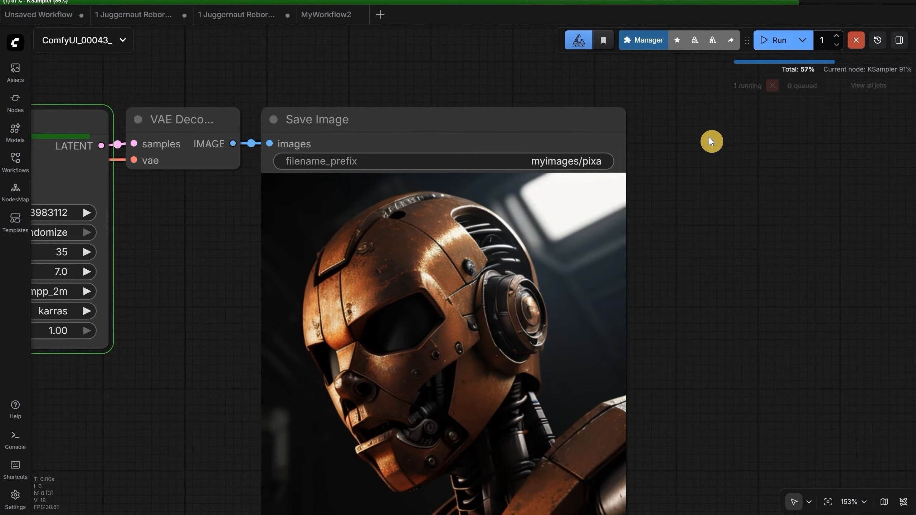
{"action": "left_click", "coordinate": [775, 40]}
{"action": "scroll", "coordinate": [727, 139], "scroll_direction": "down", "scroll_amount": 4}
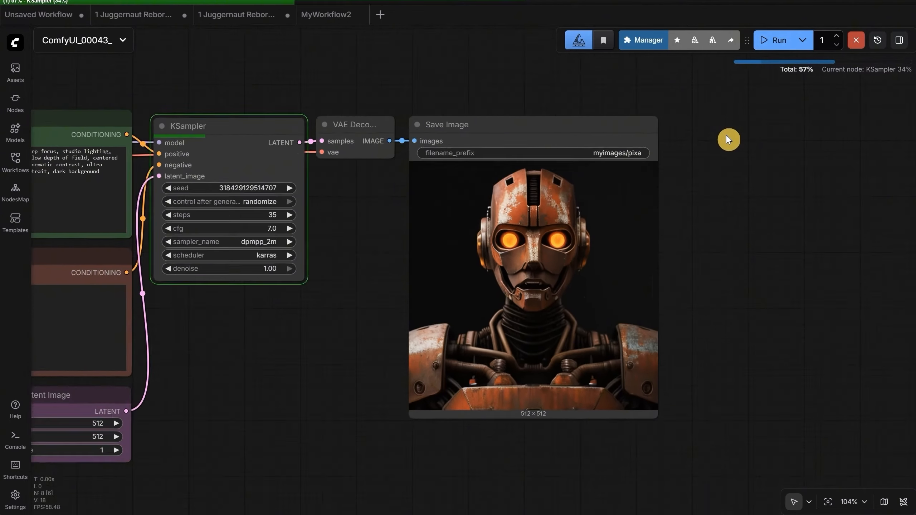
{"action": "scroll", "coordinate": [725, 135], "scroll_direction": "down", "scroll_amount": 1}
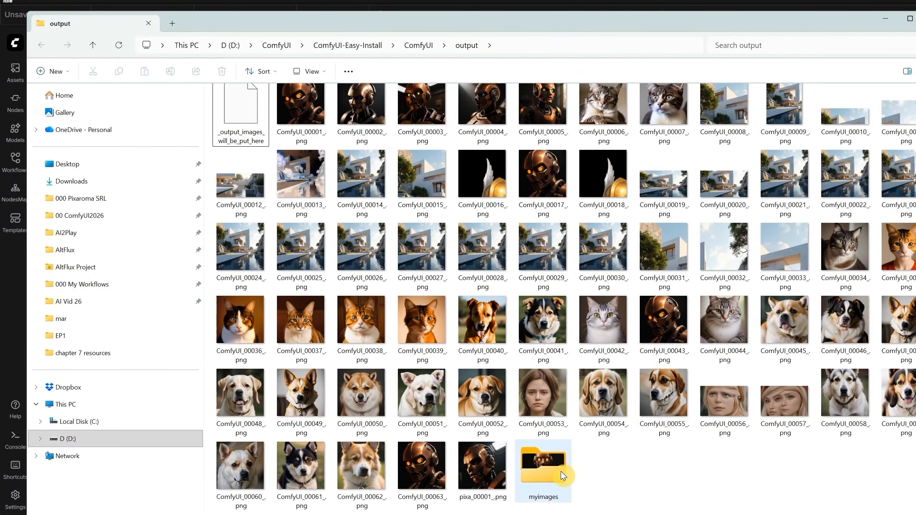
{"action": "double_click", "coordinate": [564, 476]}
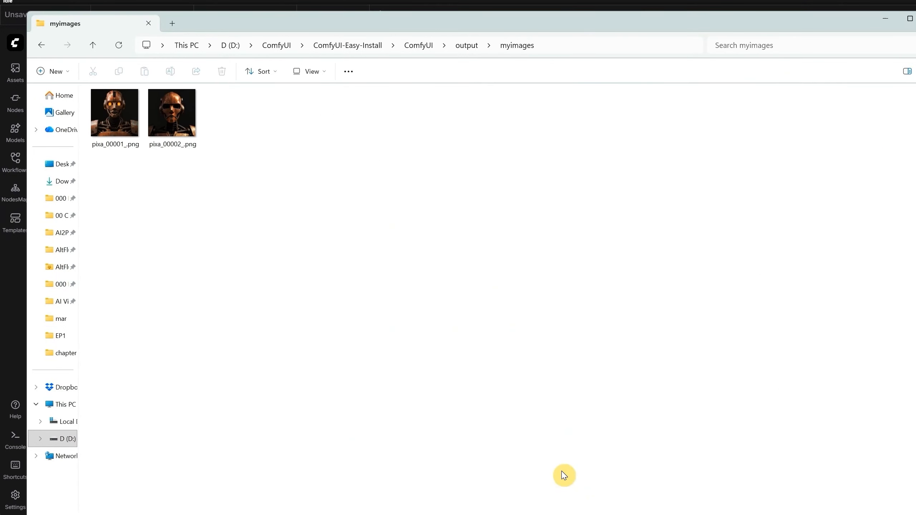
{"action": "left_click", "coordinate": [175, 123]}
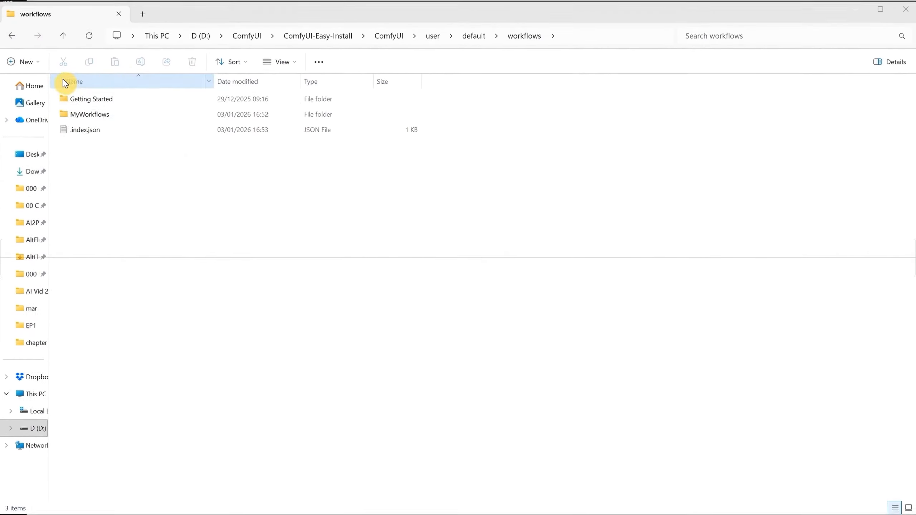
Step: Delete the MyWorkflows folder from the user/default/workflows directory
{"action": "left_click", "coordinate": [96, 130]}
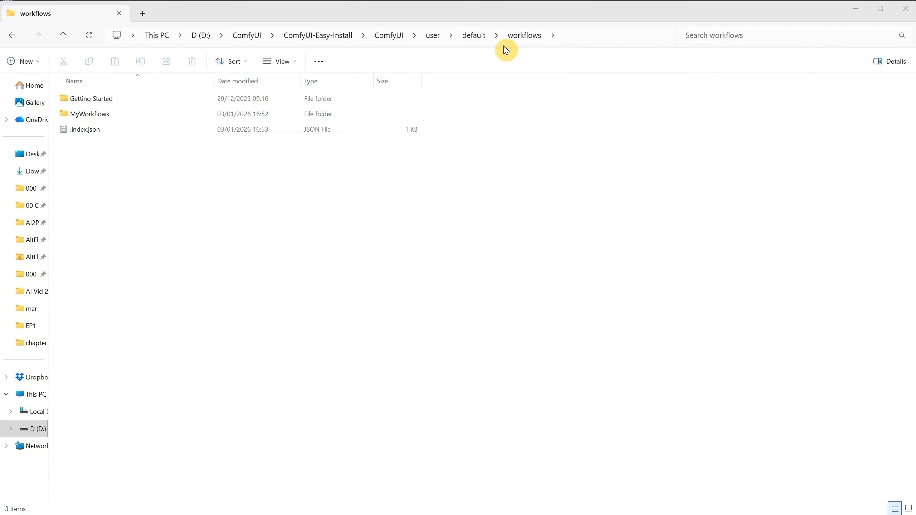
{"action": "left_click", "coordinate": [92, 115]}
{"action": "key", "text": "Delete"}
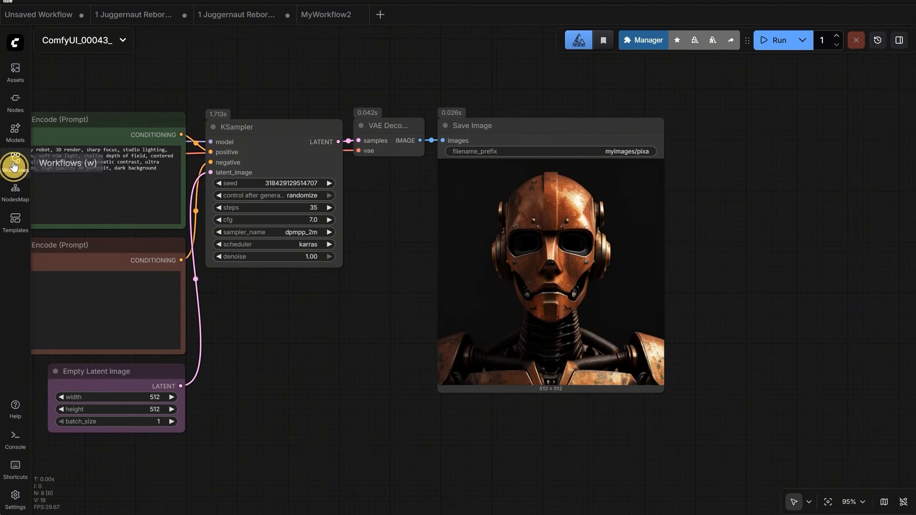
Step: Refresh the list of saved workflows in ComfyUI and view the contents of the Getting Started folder
{"action": "left_click", "coordinate": [16, 164]}
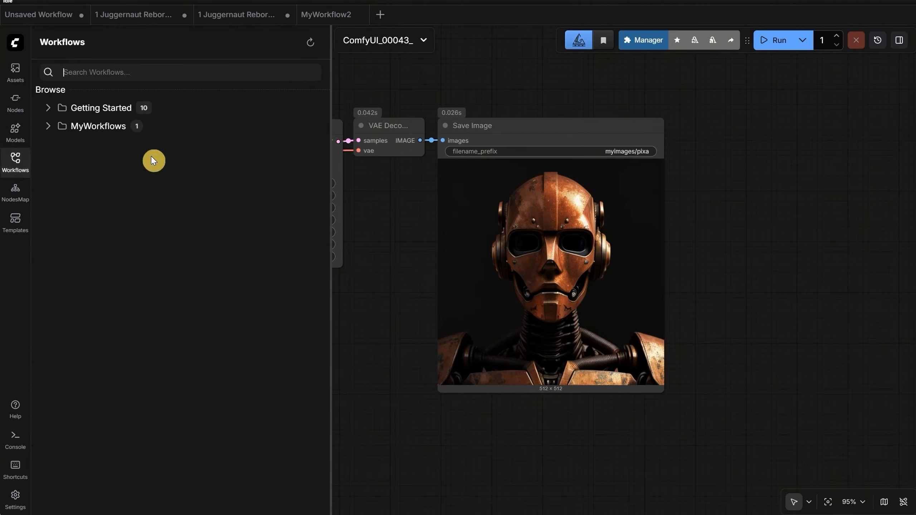
{"action": "left_click", "coordinate": [311, 43]}
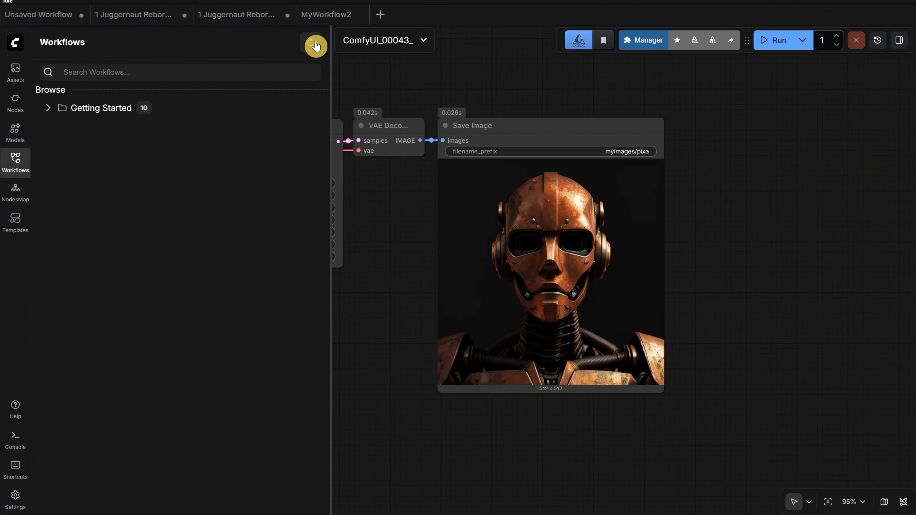
{"action": "left_click", "coordinate": [59, 108]}
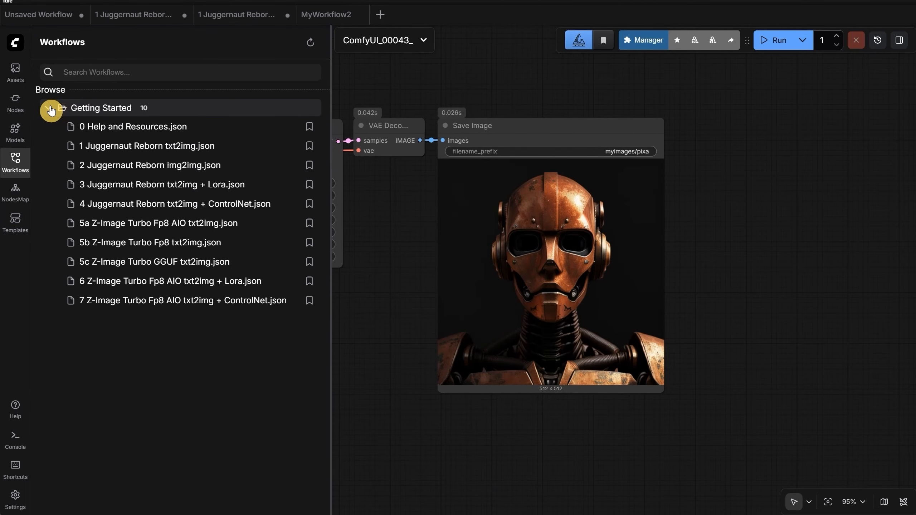
{"action": "left_click", "coordinate": [59, 108]}
{"action": "left_click", "coordinate": [18, 166]}
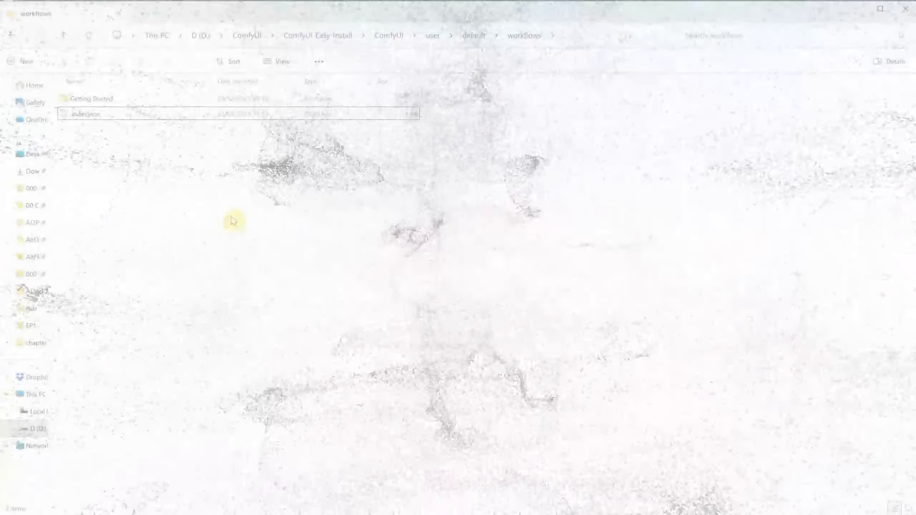
Step: Create a new folder in the workflows directory and try the names SDXL Workflows and Flux Workflows
{"action": "right_click", "coordinate": [231, 218]}
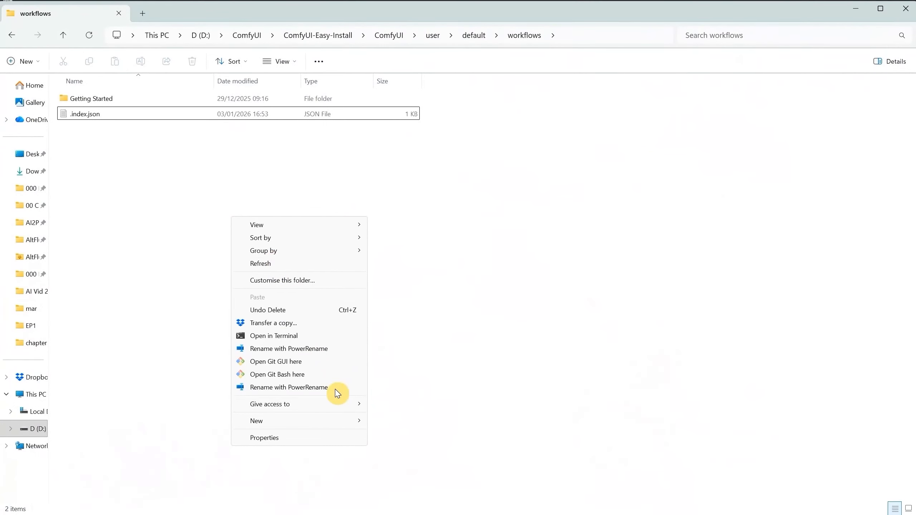
{"action": "mouse_move", "coordinate": [358, 421]}
{"action": "left_click", "coordinate": [399, 424]}
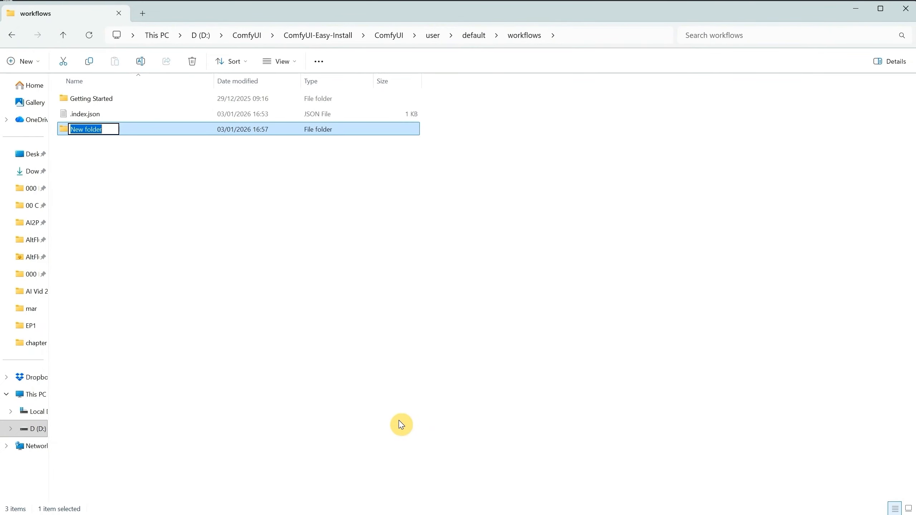
{"action": "type", "text": "ModelNam"}
{"action": "key", "text": "BackSpace"}
{"action": "key", "text": "BackSpace"}
{"action": "key", "text": "BackSpace"}
{"action": "key", "text": "BackSpace"}
{"action": "key", "text": "BackSpace"}
{"action": "key", "text": "BackSpace"}
{"action": "key", "text": "BackSpace"}
{"action": "key", "text": "BackSpace"}
{"action": "type", "text": "SDXL Workflows"}
{"action": "key", "text": "BackSpace"}
{"action": "key", "text": "BackSpace"}
{"action": "key", "text": "BackSpace"}
{"action": "key", "text": "BackSpace"}
{"action": "key", "text": "BackSpace"}
{"action": "key", "text": "BackSpace"}
{"action": "key", "text": "BackSpace"}
{"action": "key", "text": "BackSpace"}
{"action": "key", "text": "BackSpace"}
{"action": "key", "text": "BackSpace"}
{"action": "key", "text": "BackSpace"}
{"action": "key", "text": "BackSpace"}
{"action": "key", "text": "BackSpace"}
{"action": "key", "text": "BackSpace"}
{"action": "type", "text": "Flux Workflows"}
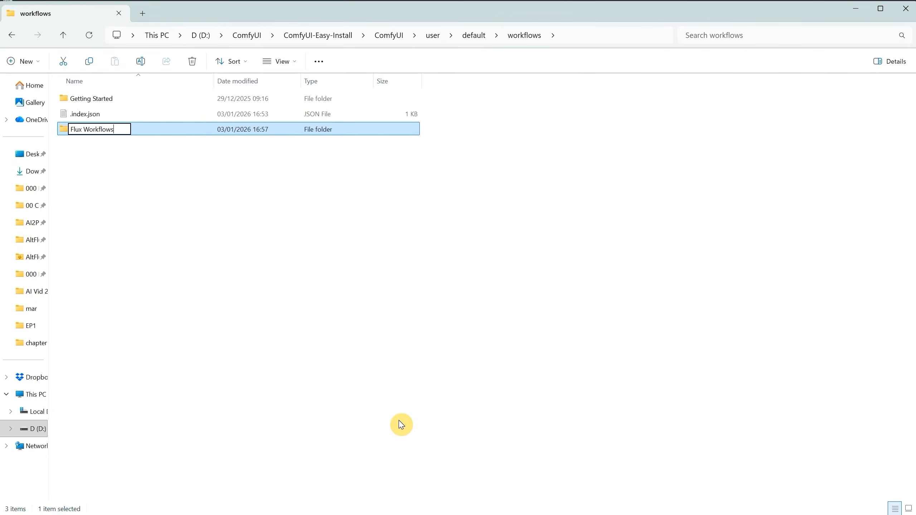
Step: Try Txt2image workflows as the new folder's name, and finally name the folder Video Workflows
{"action": "key", "text": "BackSpace"}
{"action": "key", "text": "BackSpace"}
{"action": "key", "text": "BackSpace"}
{"action": "key", "text": "BackSpace"}
{"action": "key", "text": "BackSpace"}
{"action": "key", "text": "BackSpace"}
{"action": "key", "text": "BackSpace"}
{"action": "key", "text": "BackSpace"}
{"action": "key", "text": "BackSpace"}
{"action": "key", "text": "BackSpace"}
{"action": "key", "text": "BackSpace"}
{"action": "key", "text": "BackSpace"}
{"action": "key", "text": "BackSpace"}
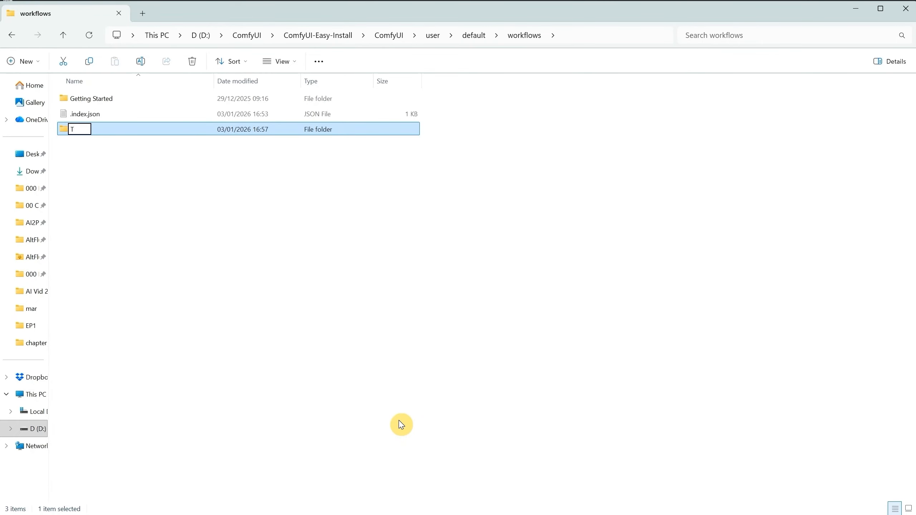
{"action": "type", "text": "Txt2image workflows"}
{"action": "key", "text": "BackSpace"}
{"action": "key", "text": "BackSpace"}
{"action": "key", "text": "BackSpace"}
{"action": "key", "text": "BackSpace"}
{"action": "key", "text": "BackSpace"}
{"action": "key", "text": "BackSpace"}
{"action": "key", "text": "BackSpace"}
{"action": "key", "text": "BackSpace"}
{"action": "key", "text": "BackSpace"}
{"action": "key", "text": "BackSpace"}
{"action": "key", "text": "BackSpace"}
{"action": "key", "text": "BackSpace"}
{"action": "key", "text": "BackSpace"}
{"action": "key", "text": "BackSpace"}
{"action": "key", "text": "BackSpace"}
{"action": "key", "text": "BackSpace"}
{"action": "key", "text": "BackSpace"}
{"action": "key", "text": "BackSpace"}
{"action": "key", "text": "BackSpace"}
{"action": "key", "text": "BackSpace"}
{"action": "key", "text": "BackSpace"}
{"action": "key", "text": "BackSpace"}
{"action": "key", "text": "BackSpace"}
{"action": "key", "text": "BackSpace"}
{"action": "key", "text": "BackSpace"}
{"action": "key", "text": "BackSpace"}
{"action": "type", "text": "Video Workflows"}
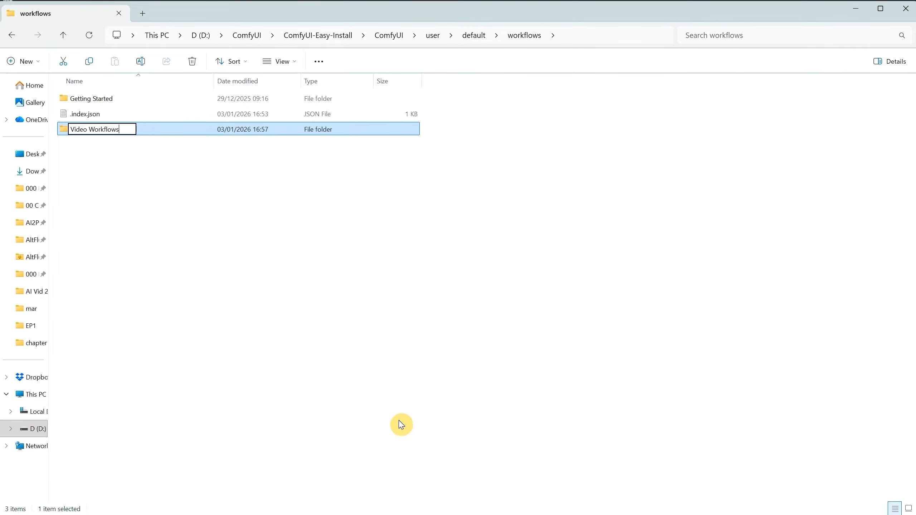
{"action": "key", "text": "Return"}
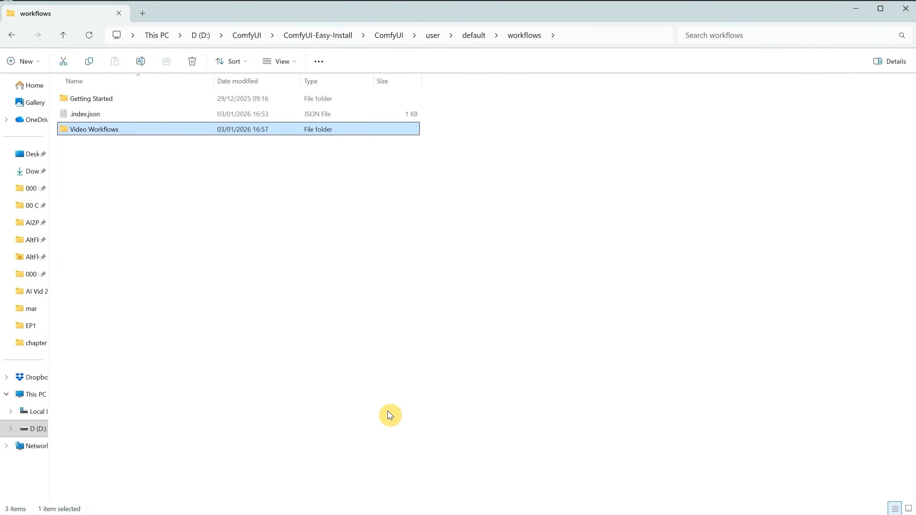
Step: Delete the Video Workflows folder from the workflows directory
{"action": "left_click", "coordinate": [118, 159]}
{"action": "left_click", "coordinate": [105, 132]}
{"action": "key", "text": "Delete"}
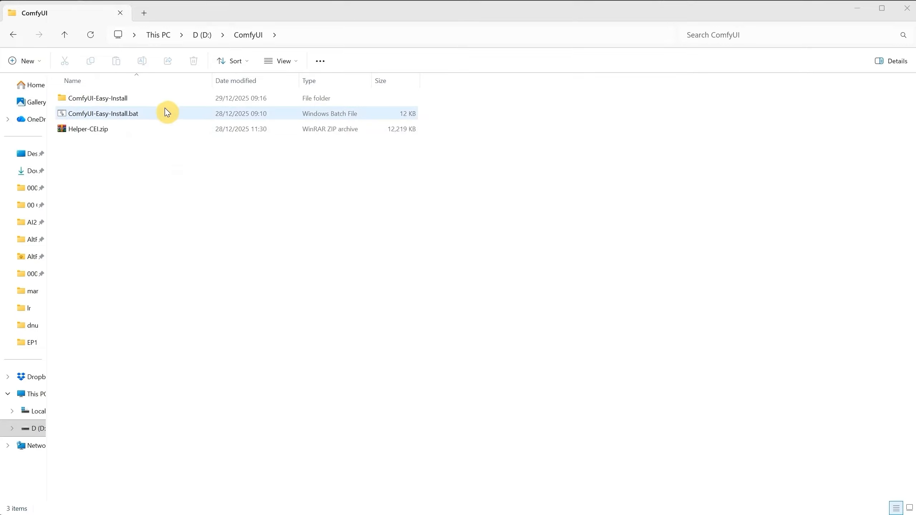
Step: Update ComfyUI by running Update ComfyUI.bat from the ComfyUI-Easy-Install folder
{"action": "double_click", "coordinate": [146, 104]}
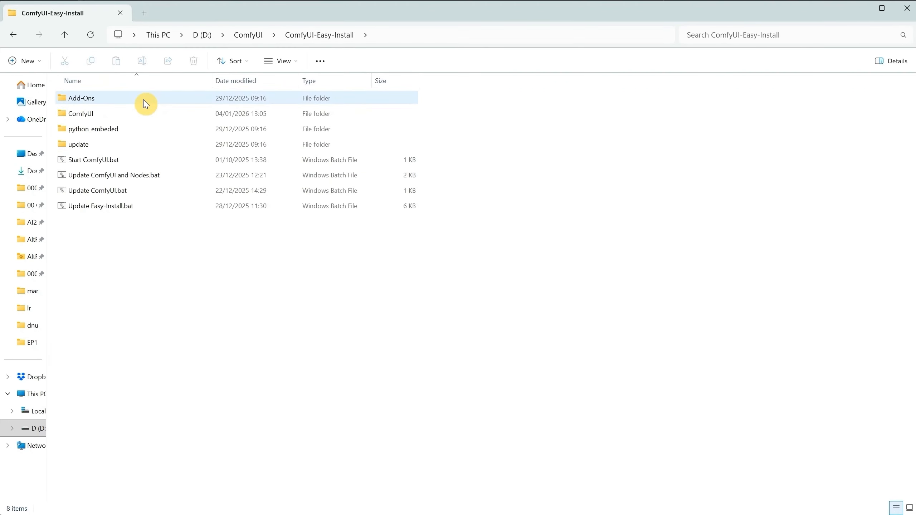
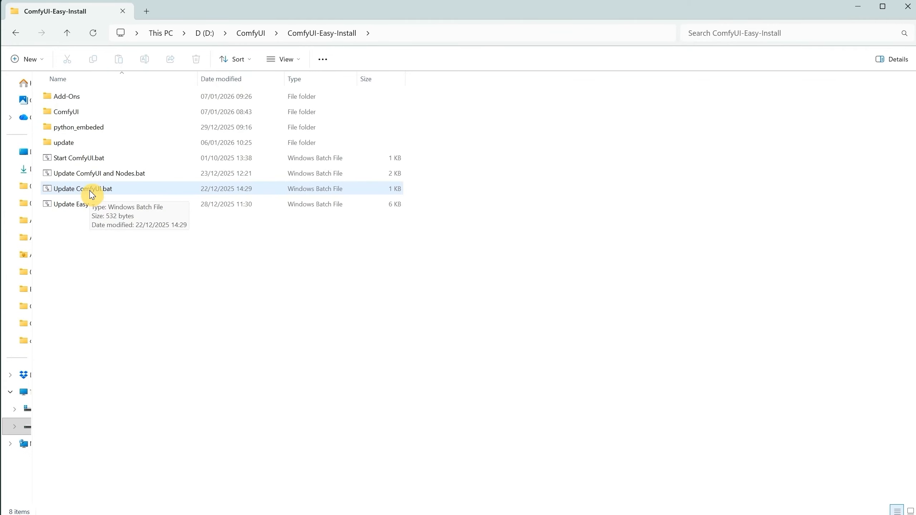
{"action": "double_click", "coordinate": [92, 196]}
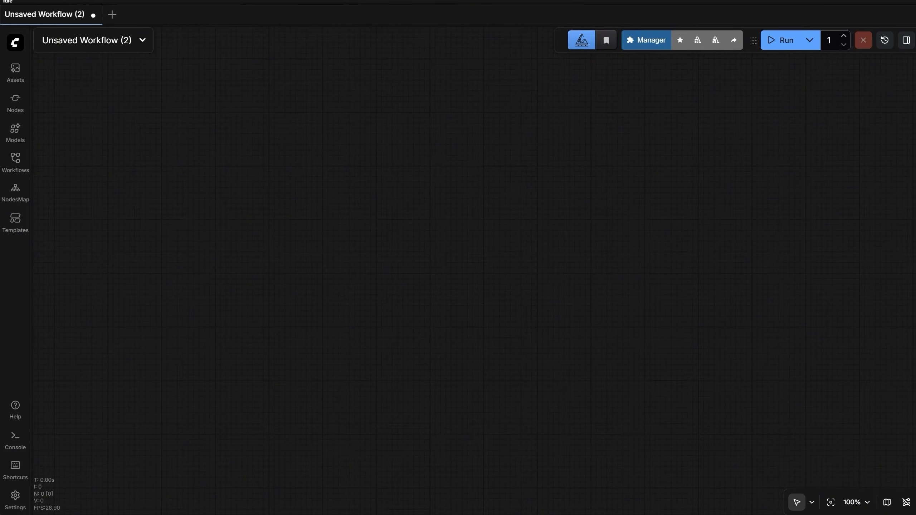
Step: Examine the startup console's custom node import list for failed imports and close the console
{"action": "key", "text": "alt+Tab"}
{"action": "scroll", "coordinate": [414, 286], "scroll_direction": "up", "scroll_amount": 5}
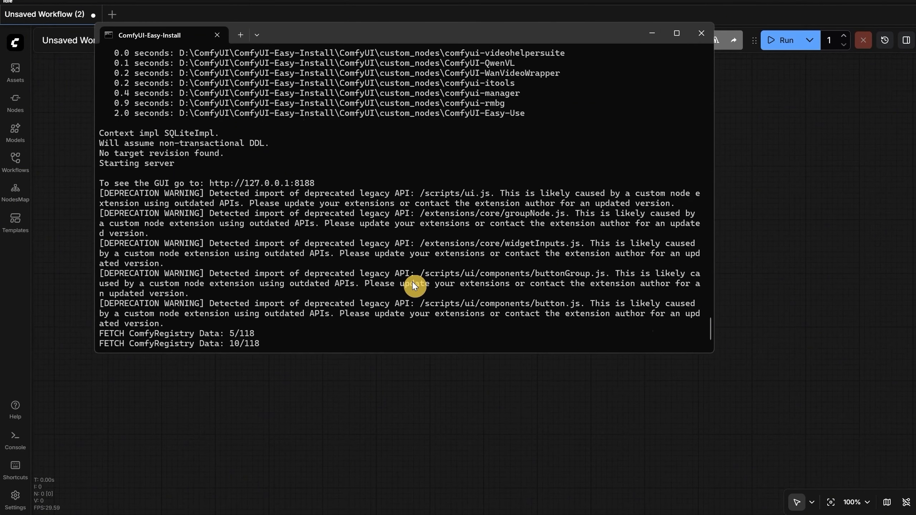
{"action": "scroll", "coordinate": [416, 284], "scroll_direction": "up", "scroll_amount": 2}
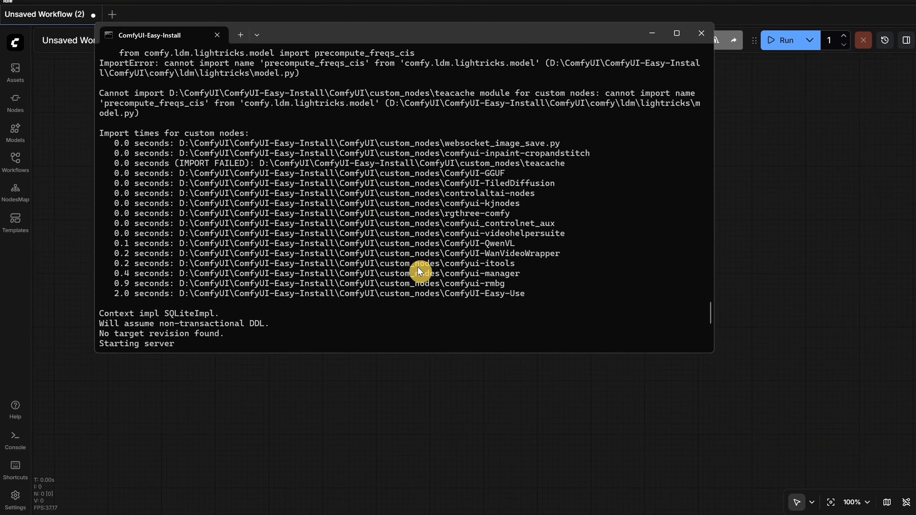
{"action": "scroll", "coordinate": [426, 239], "scroll_direction": "down", "scroll_amount": 8}
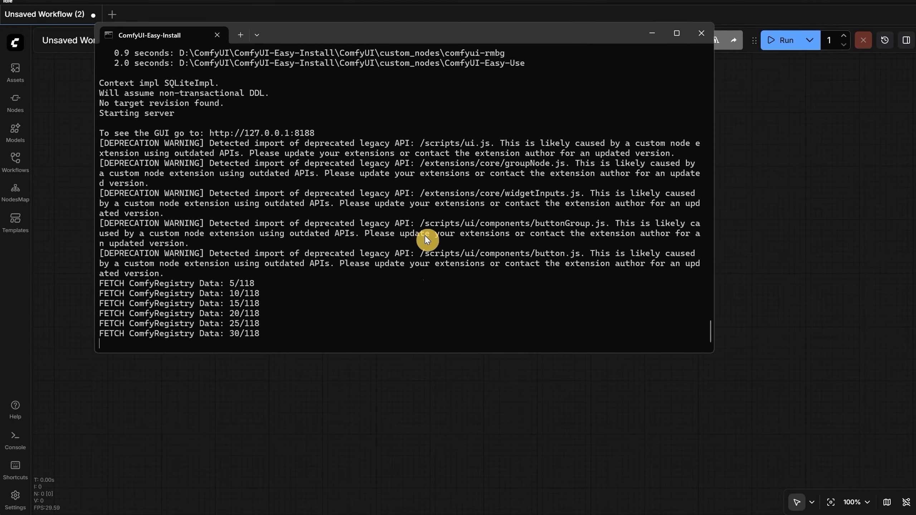
{"action": "scroll", "coordinate": [424, 234], "scroll_direction": "up", "scroll_amount": 12}
{"action": "scroll", "coordinate": [424, 235], "scroll_direction": "down", "scroll_amount": 3}
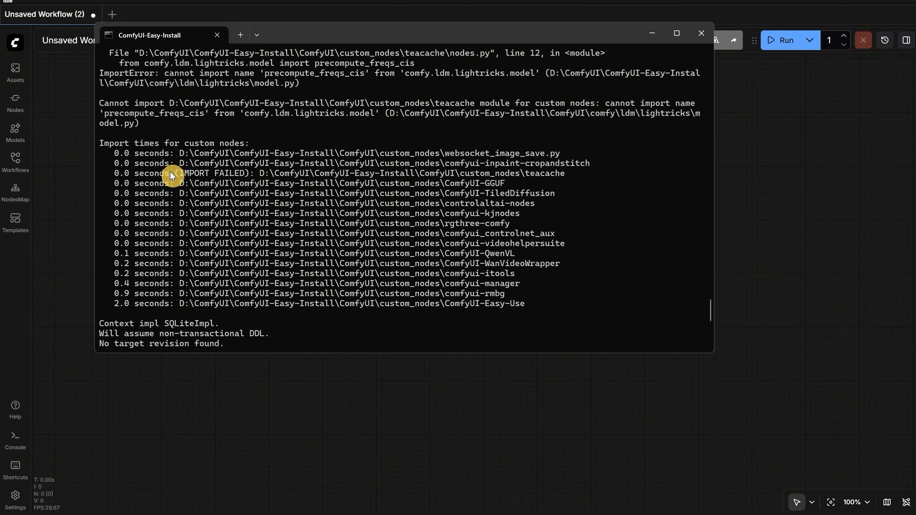
{"action": "left_click_drag", "start_coordinate": [170, 173], "coordinate": [236, 175]}
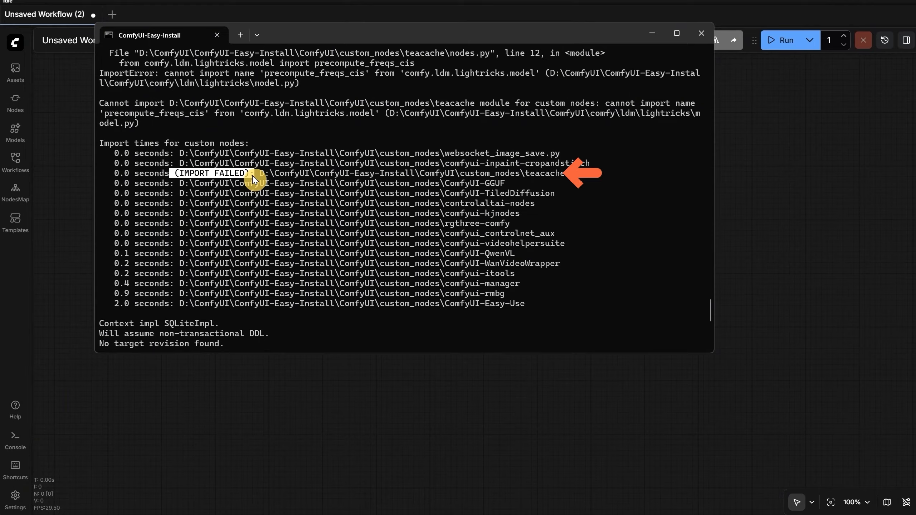
{"action": "left_click", "coordinate": [335, 184]}
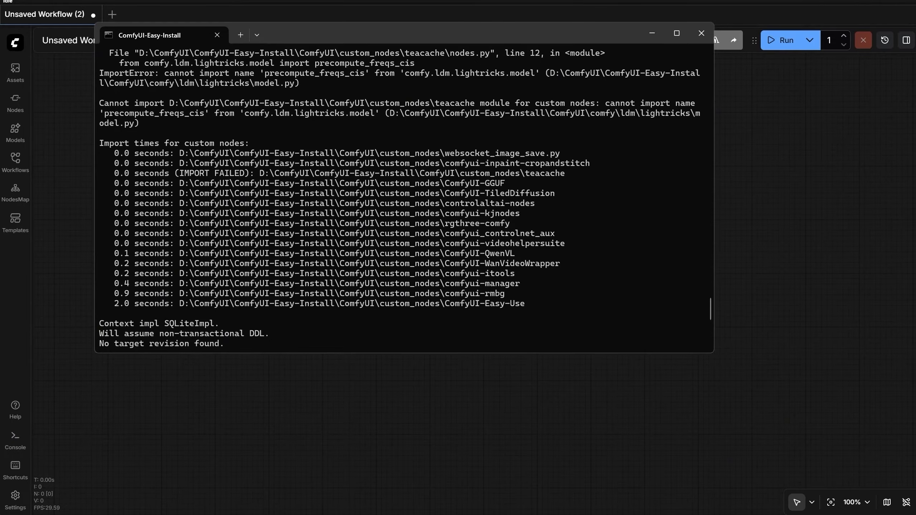
{"action": "left_click", "coordinate": [701, 33]}
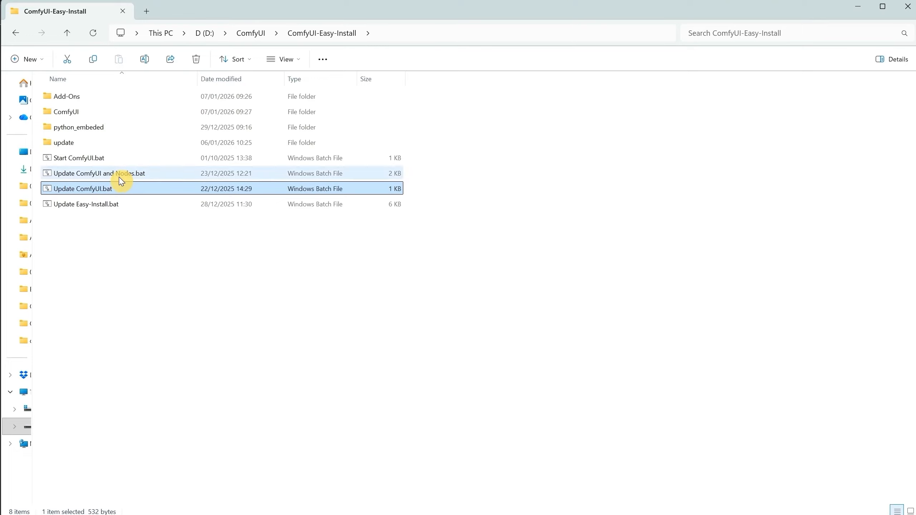
Step: Update ComfyUI together with its custom nodes by running Update ComfyUI and Nodes.bat
{"action": "left_click", "coordinate": [123, 173]}
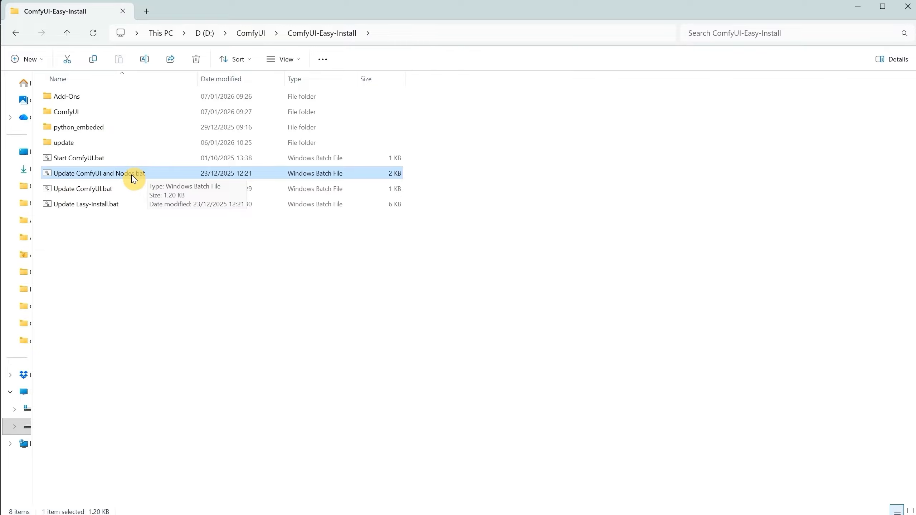
{"action": "double_click", "coordinate": [113, 180]}
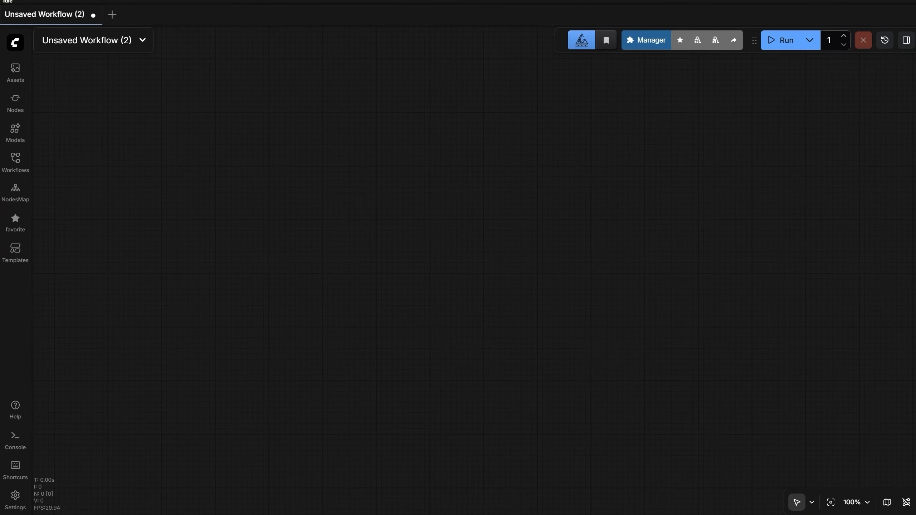
Step: Check the console again for the import status of the teacache node after the nodes update, and close the console
{"action": "key", "text": "alt+Tab"}
{"action": "scroll", "coordinate": [473, 256], "scroll_direction": "up", "scroll_amount": 15}
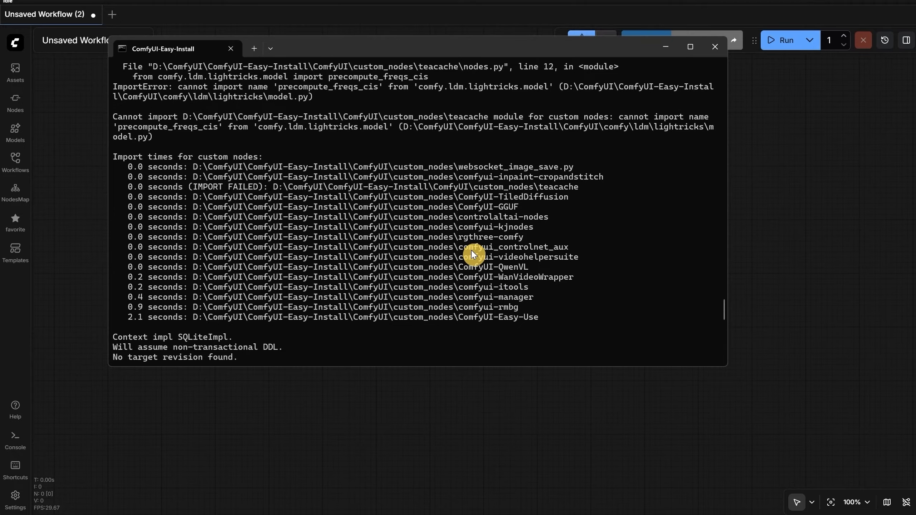
{"action": "left_click_drag", "start_coordinate": [189, 186], "coordinate": [262, 187]}
{"action": "left_click", "coordinate": [290, 210]}
{"action": "left_click", "coordinate": [712, 51]}
{"action": "left_click", "coordinate": [711, 50]}
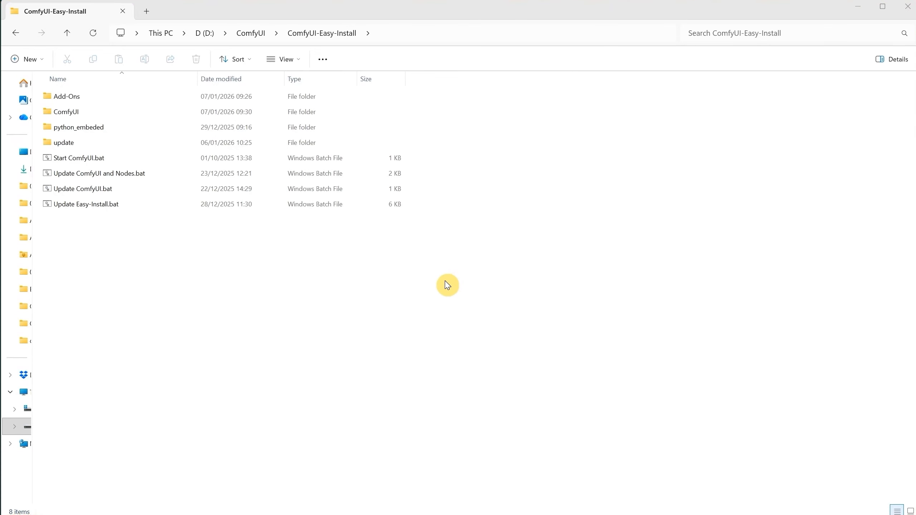
Step: Downgrade ComfyUI to v0.6.0 by running ComfyUI-Version-Switcher.bat from the Tools folder inside Add-Ons, and exit the script
{"action": "left_click", "coordinate": [446, 284]}
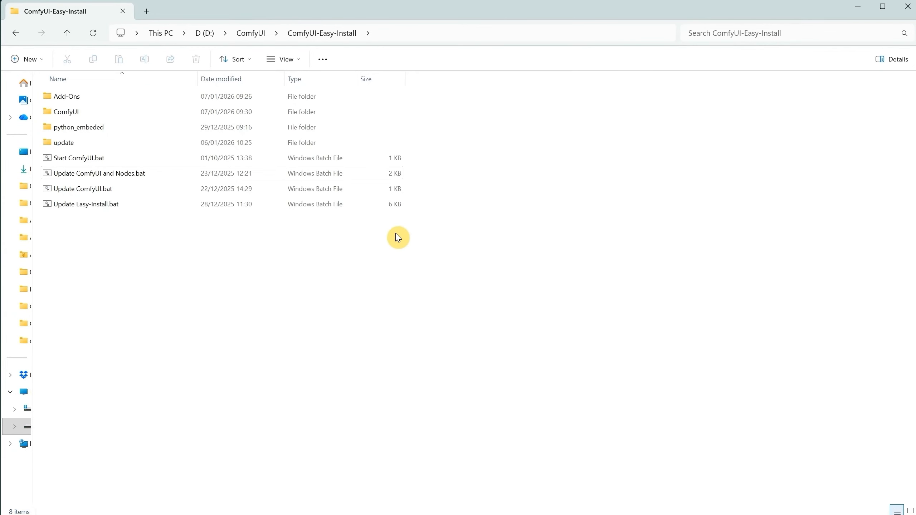
{"action": "double_click", "coordinate": [90, 97]}
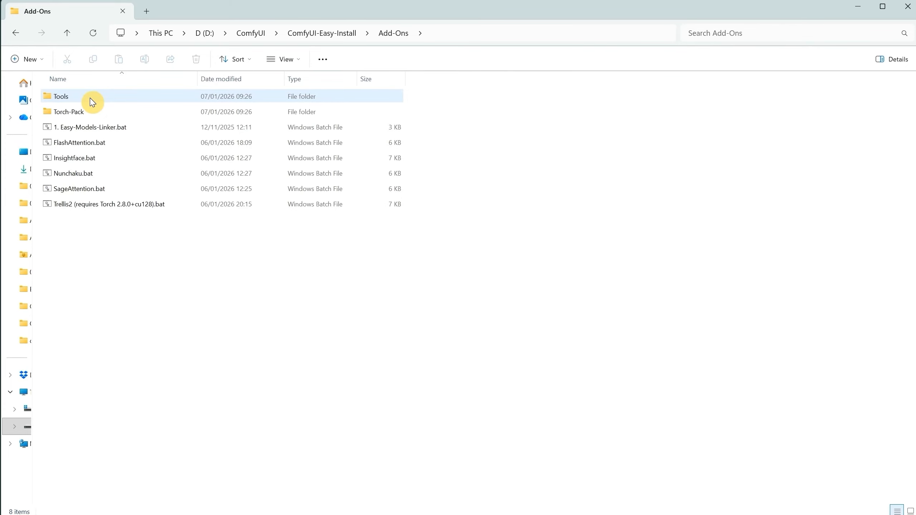
{"action": "double_click", "coordinate": [90, 98]}
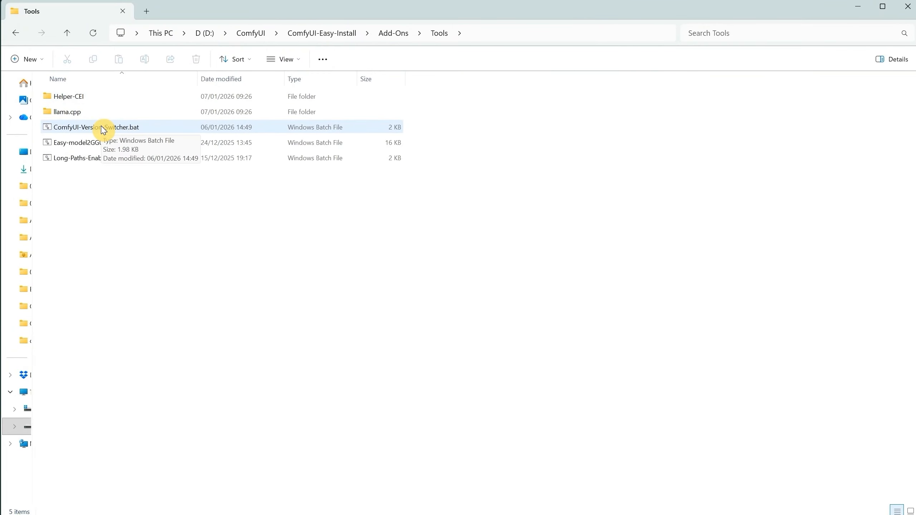
{"action": "double_click", "coordinate": [104, 130]}
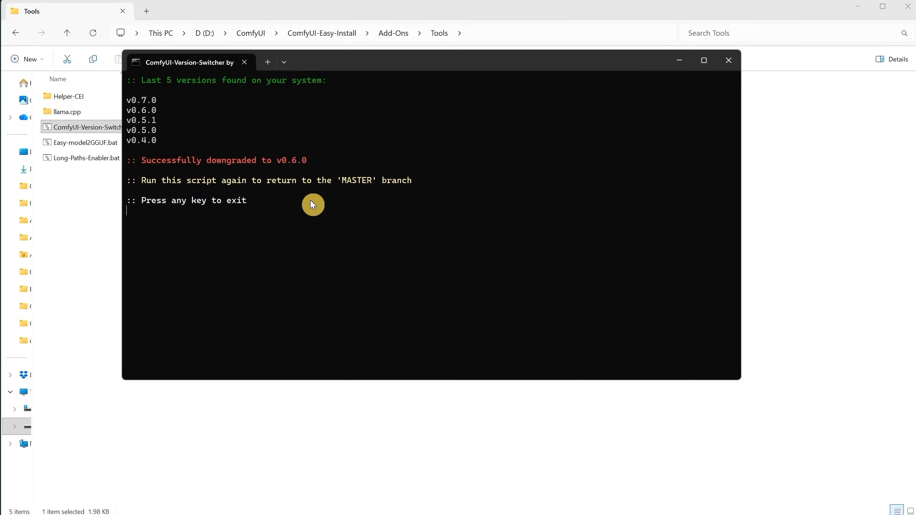
{"action": "key", "text": "Return"}
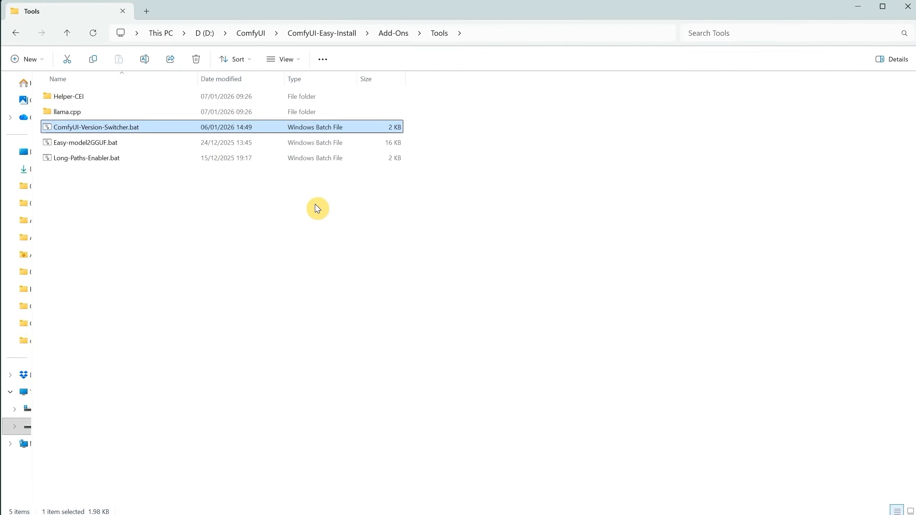
Step: Return to the ComfyUI-Easy-Install folder and launch ComfyUI with Start ComfyUI.bat
{"action": "left_click", "coordinate": [389, 36]}
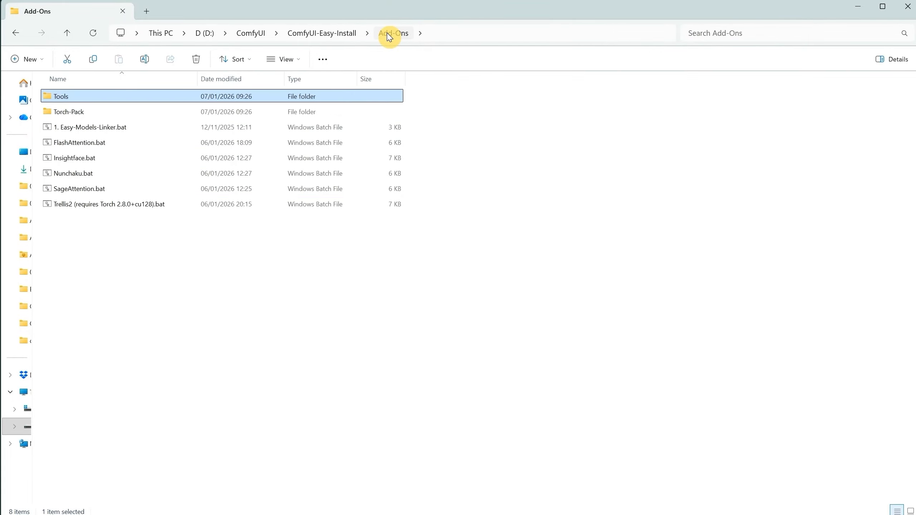
{"action": "left_click", "coordinate": [318, 37]}
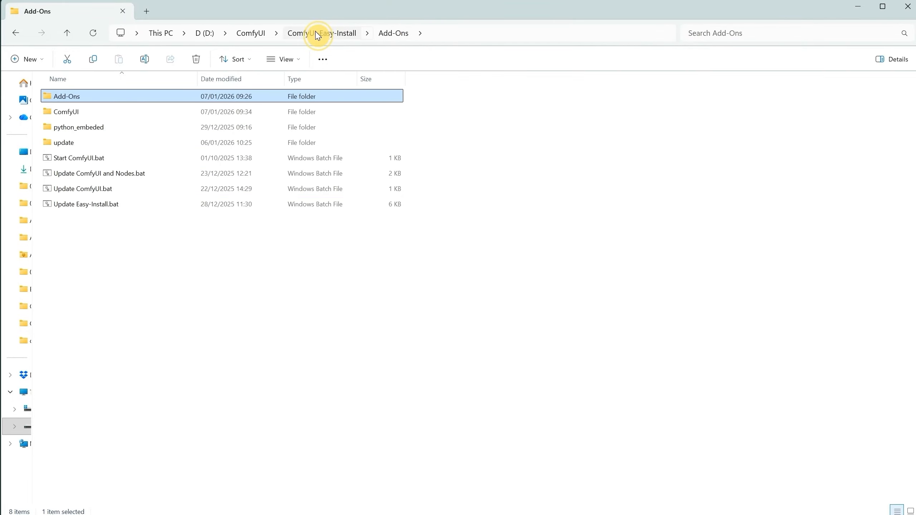
{"action": "double_click", "coordinate": [77, 158]}
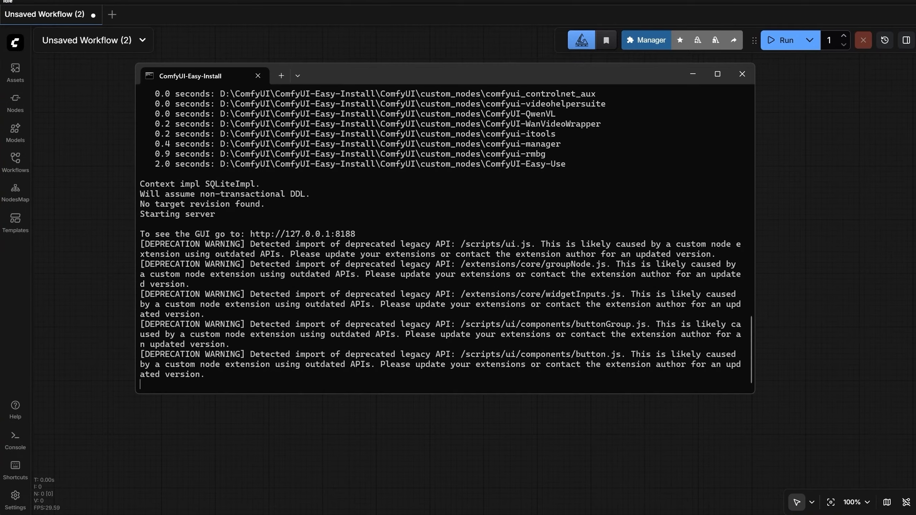
Step: Check the teacache line in the startup console's custom node import list, then dismiss the console
{"action": "scroll", "coordinate": [562, 252], "scroll_direction": "up", "scroll_amount": 5}
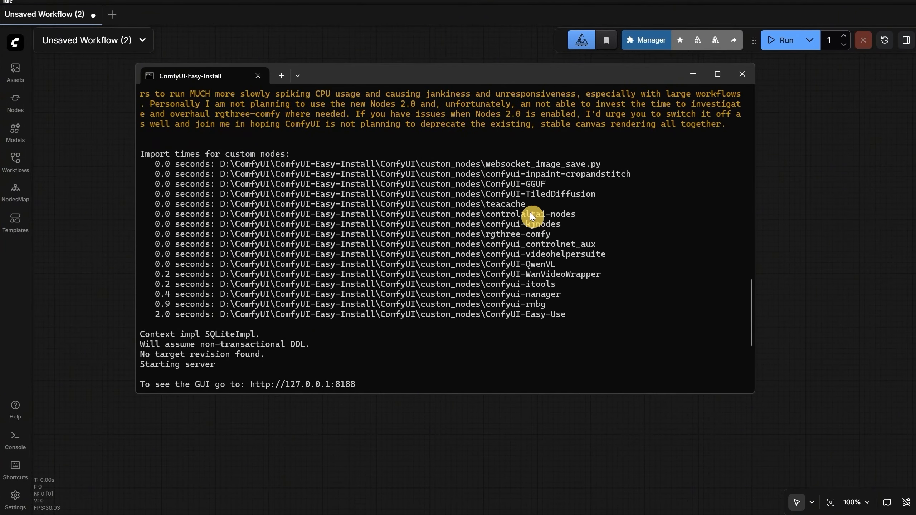
{"action": "left_click_drag", "start_coordinate": [523, 208], "coordinate": [142, 204]}
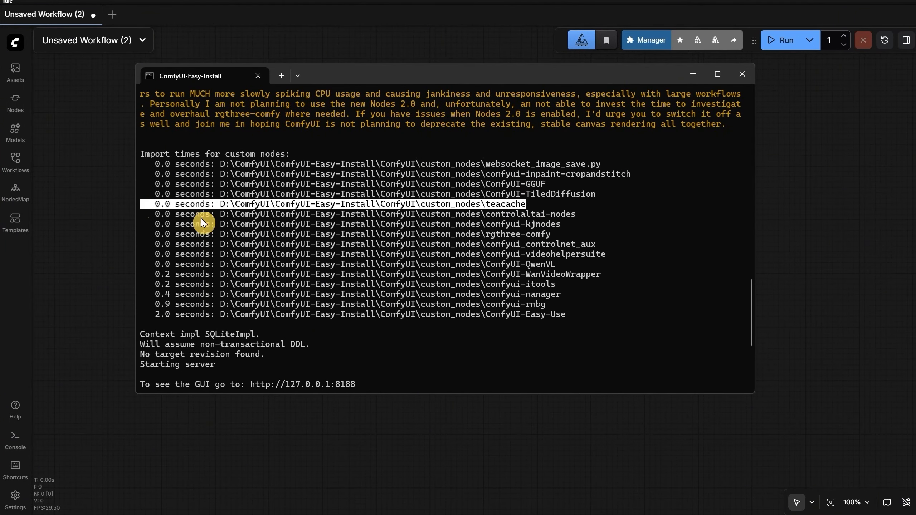
{"action": "key", "text": "ctrl+c"}
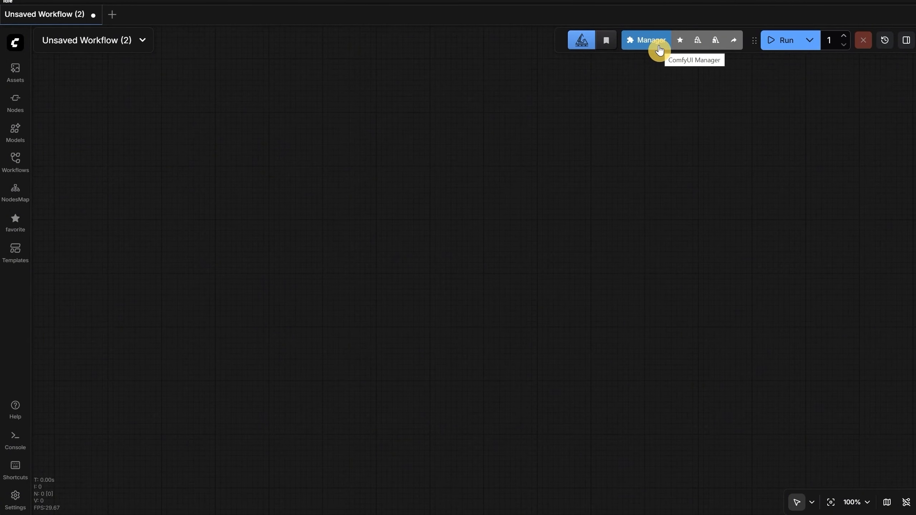
{"action": "left_click", "coordinate": [15, 43]}
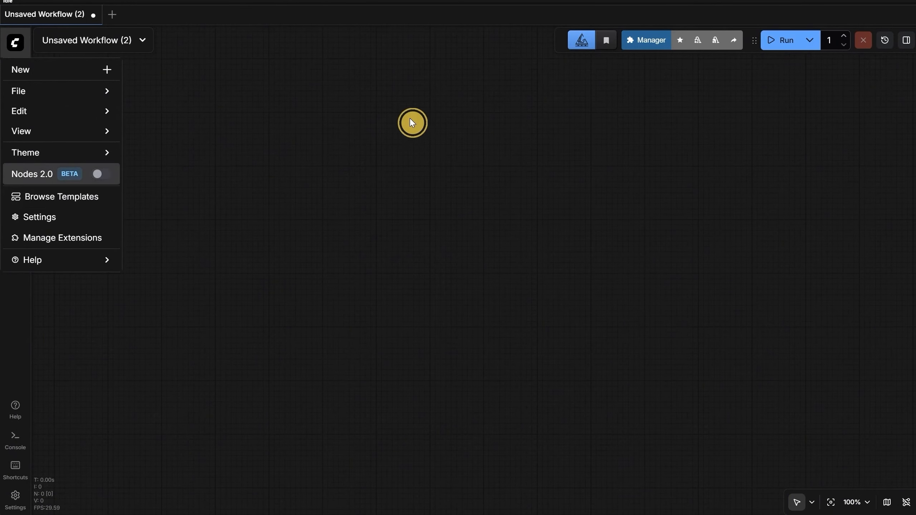
{"action": "left_click", "coordinate": [412, 123]}
{"action": "left_click", "coordinate": [650, 44]}
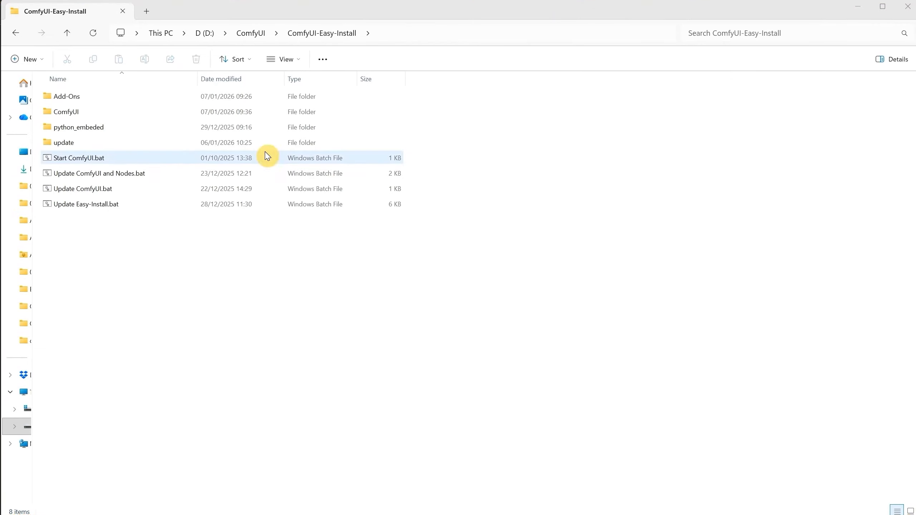
{"action": "left_click", "coordinate": [98, 188]}
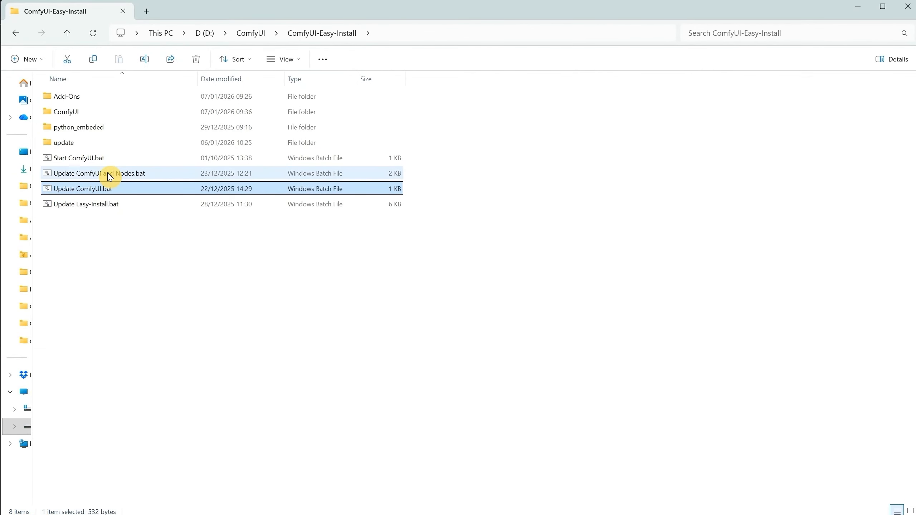
{"action": "left_click", "coordinate": [110, 177]}
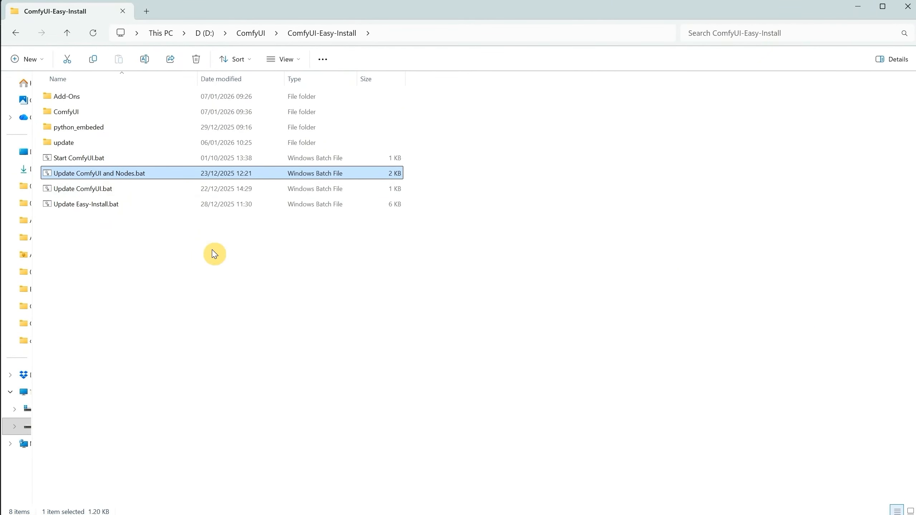